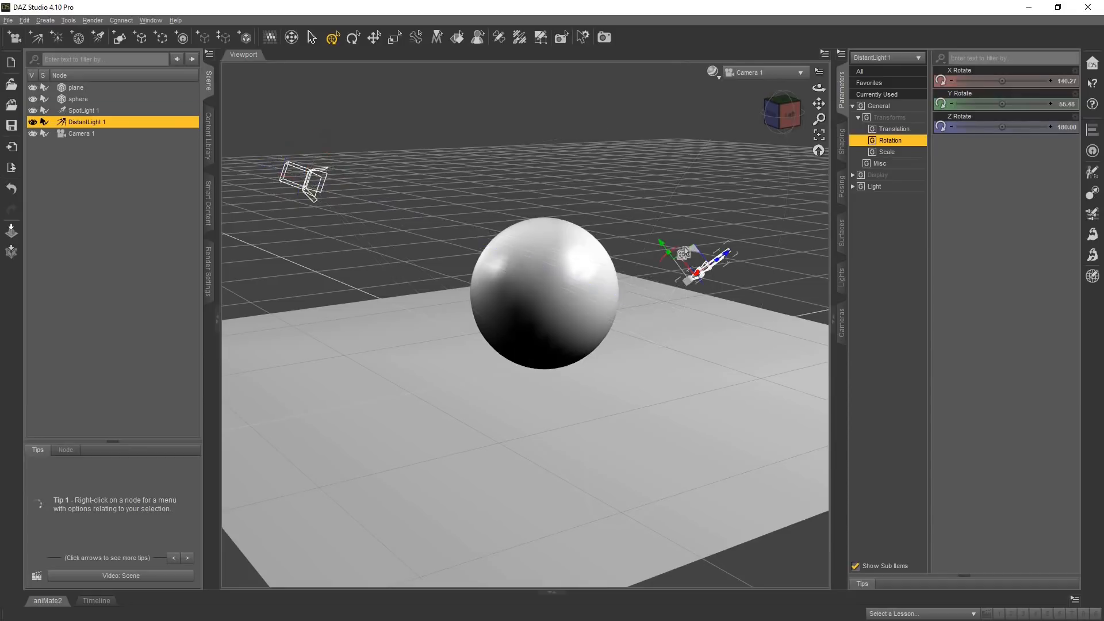
# Rotate DistantLight 1 to an X Rotate of 154.06 and check the shading on the sphere
pyautogui.moveTo(681, 253); pyautogui.dragTo(671, 247)
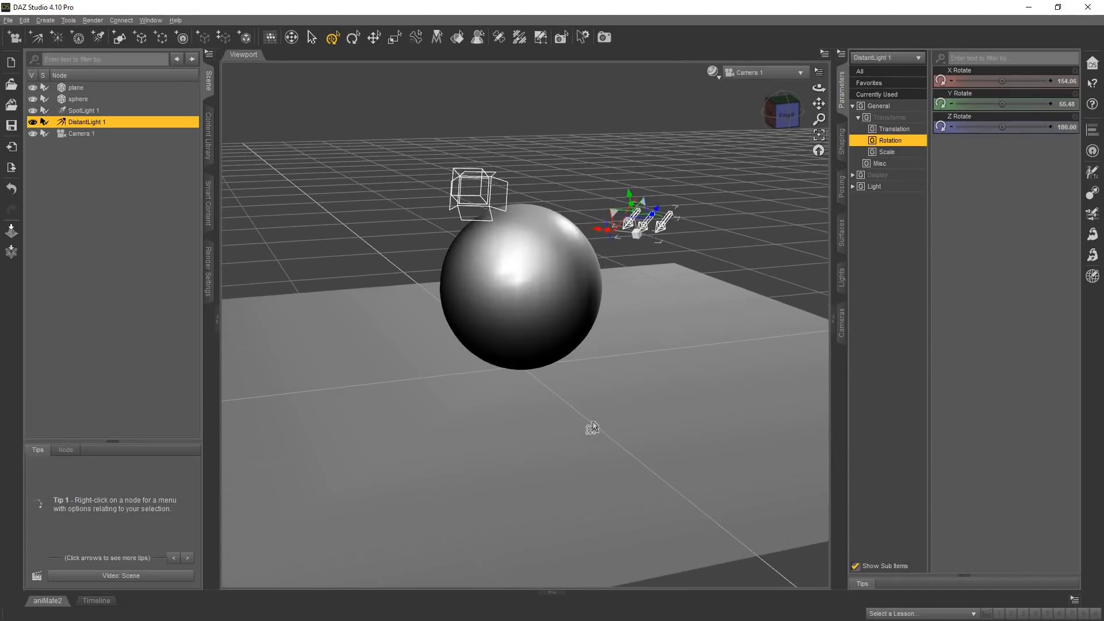
pyautogui.scroll(2, 593, 426)
pyautogui.keyDown('ctrl'); pyautogui.keyDown('alt'); pyautogui.moveTo(592, 426); pyautogui.dragTo(480, 427); pyautogui.keyUp('alt'); pyautogui.keyUp('ctrl')
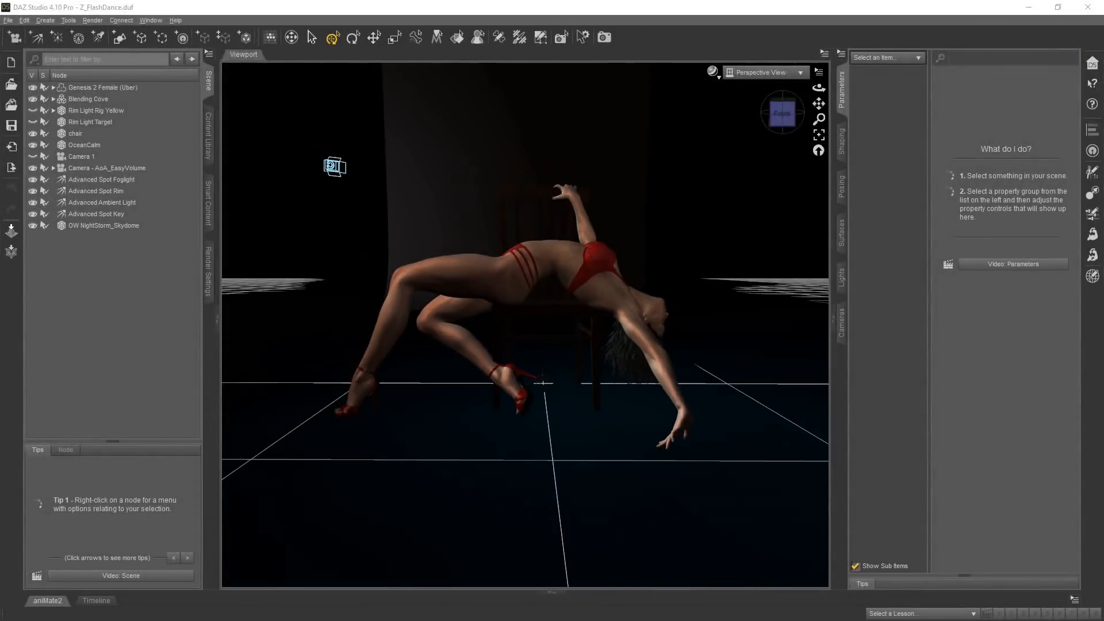
# Examine the Z_FlashDance scene and the cyan object behind the posed figure from several angles
pyautogui.keyDown('ctrl'); pyautogui.keyDown('alt'); pyautogui.moveTo(454, 161); pyautogui.dragTo(397, 172); pyautogui.keyUp('alt'); pyautogui.keyUp('ctrl')
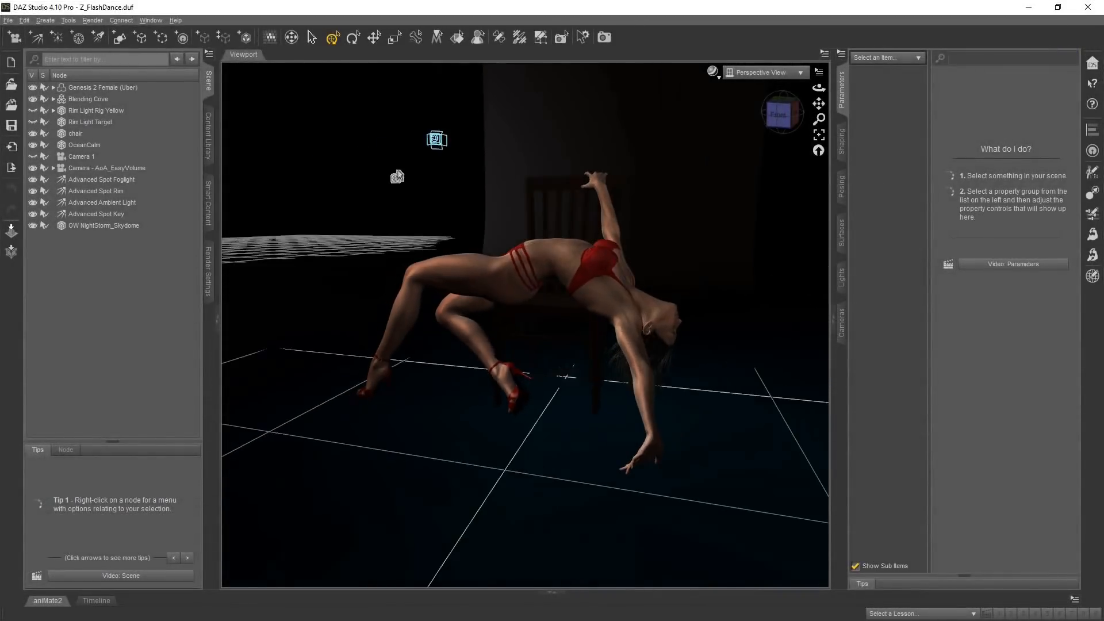
pyautogui.click(435, 142)
pyautogui.click(435, 141)
pyautogui.keyDown('ctrl'); pyautogui.keyDown('alt'); pyautogui.moveTo(435, 141); pyautogui.dragTo(400, 232); pyautogui.keyUp('alt'); pyautogui.keyUp('ctrl')
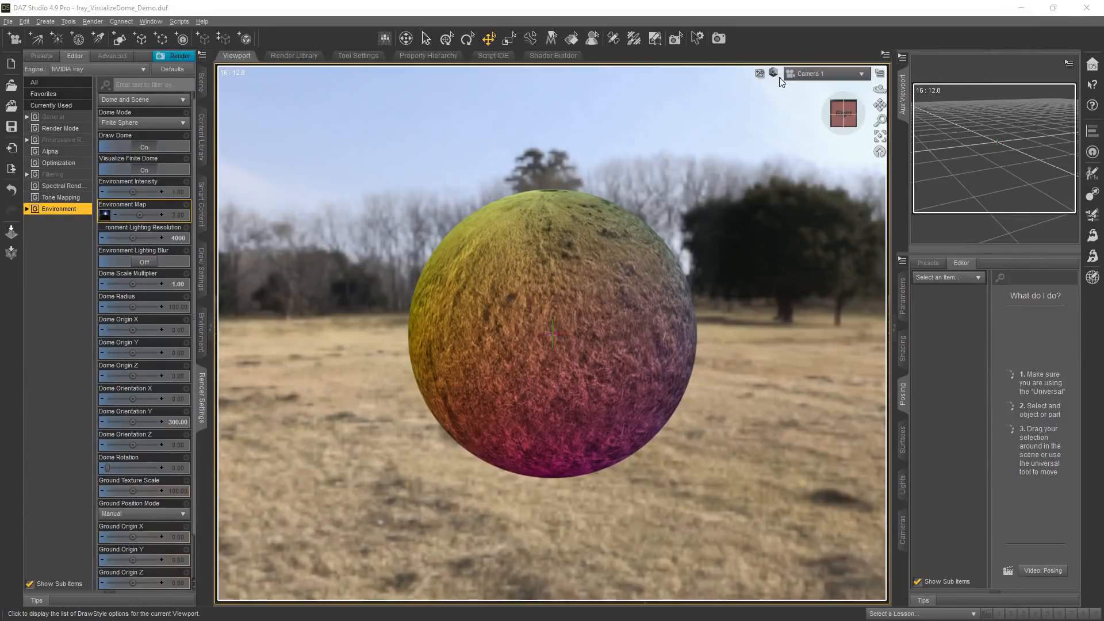
# Check the NVIDIA Iray draw style and examine the visualized finite sphere dome from different angles
pyautogui.click(775, 75)
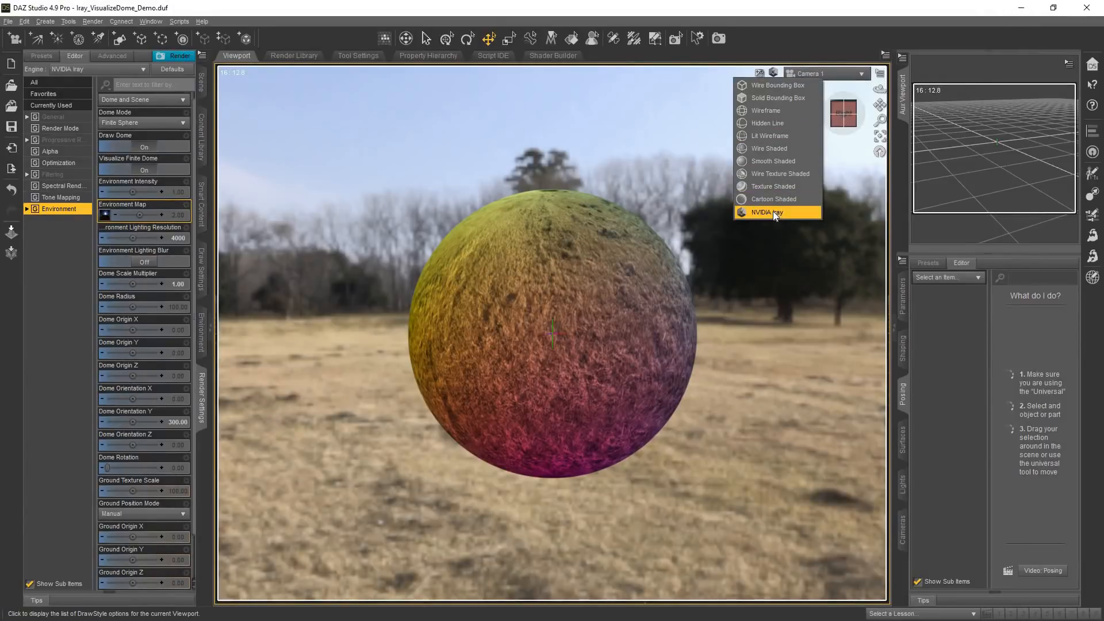
pyautogui.click(285, 107)
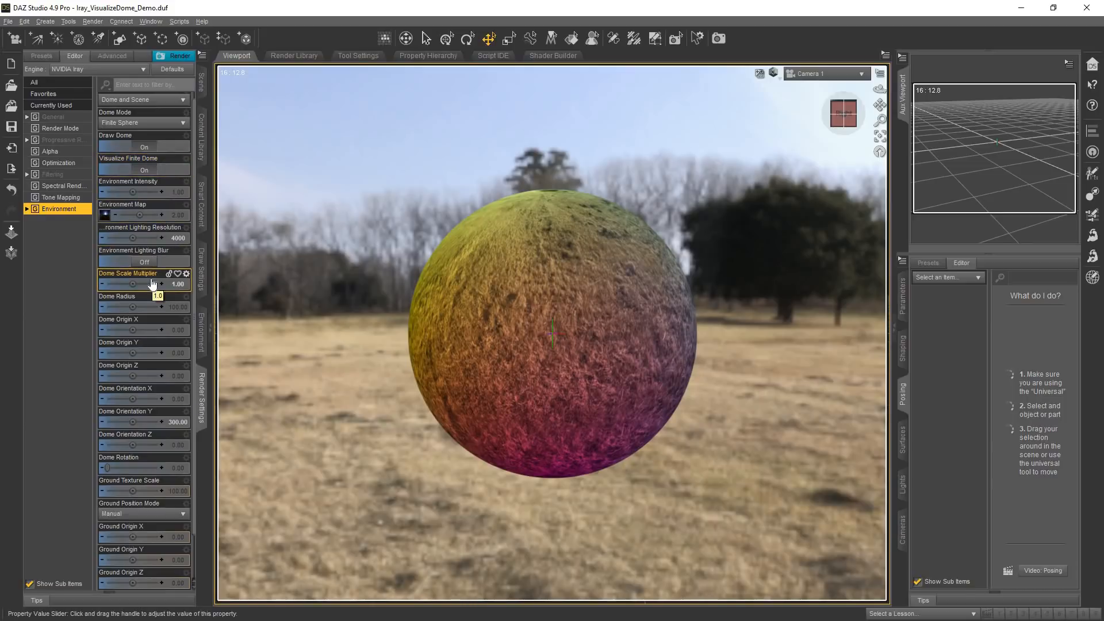
pyautogui.moveTo(880, 89); pyautogui.dragTo(880, 46)
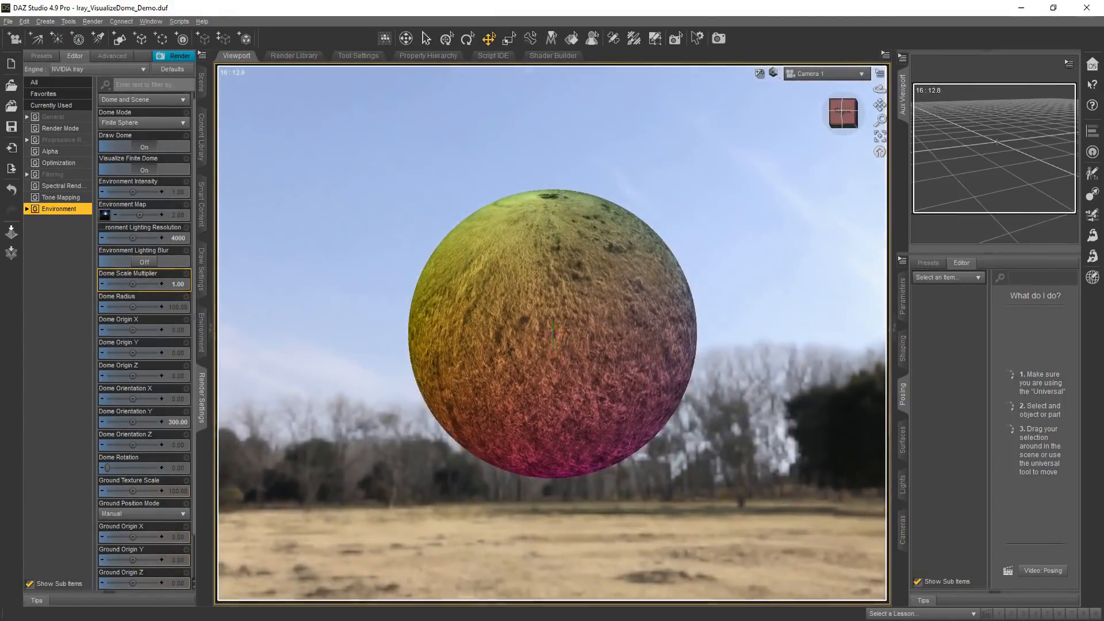
pyautogui.moveTo(880, 89); pyautogui.dragTo(757, 108)
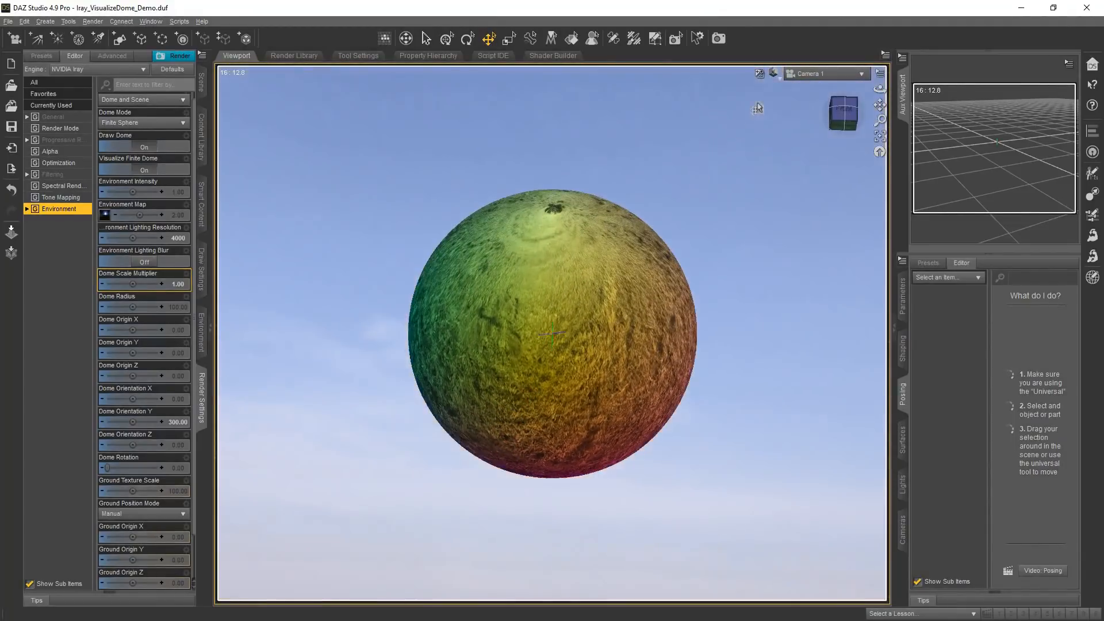
# Change the viewport draw style to Texture Shaded and look around the scene without the Iray dome
pyautogui.click(773, 75)
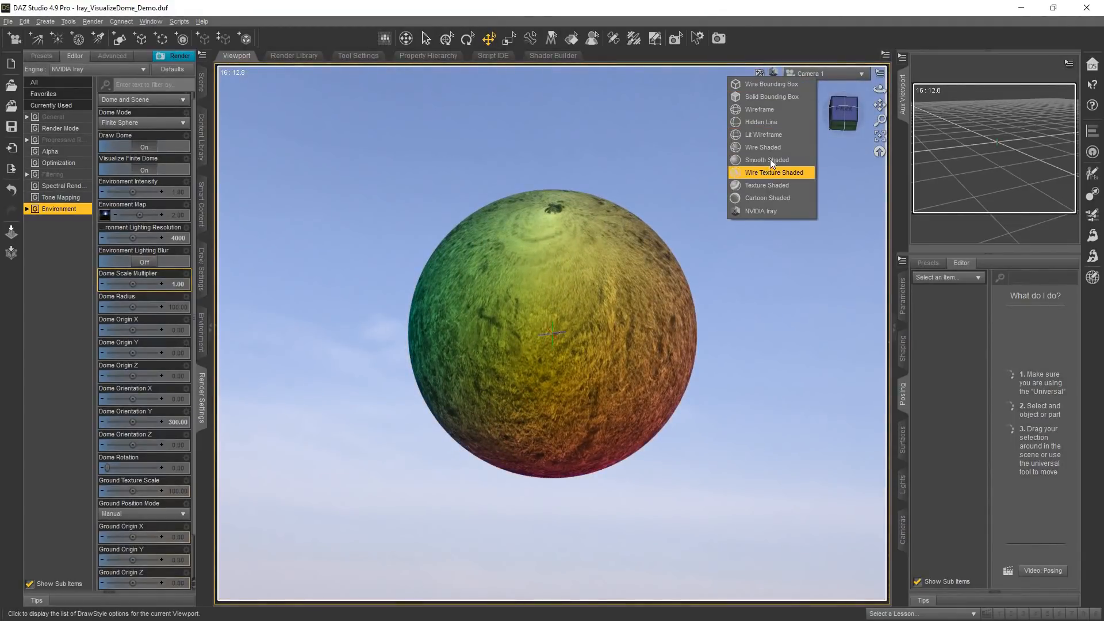
pyautogui.click(767, 185)
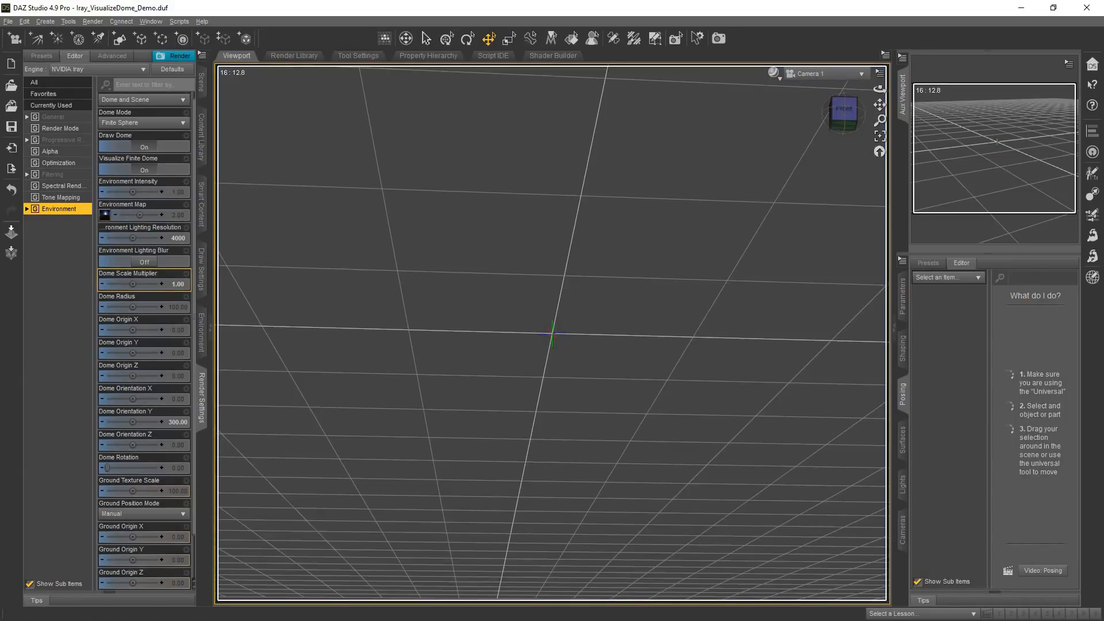
pyautogui.moveTo(844, 112); pyautogui.dragTo(693, 254)
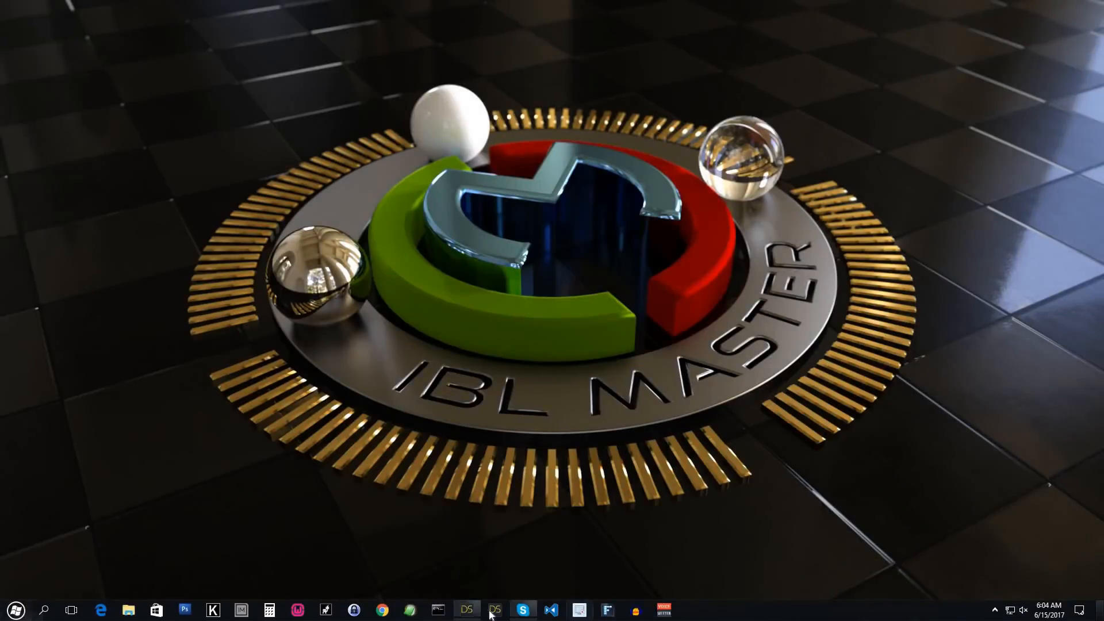
# Switch to the UE2_Render_Demo scene in DAZ Studio and render the cylinder and sphere through Camera 1
pyautogui.click(467, 609)
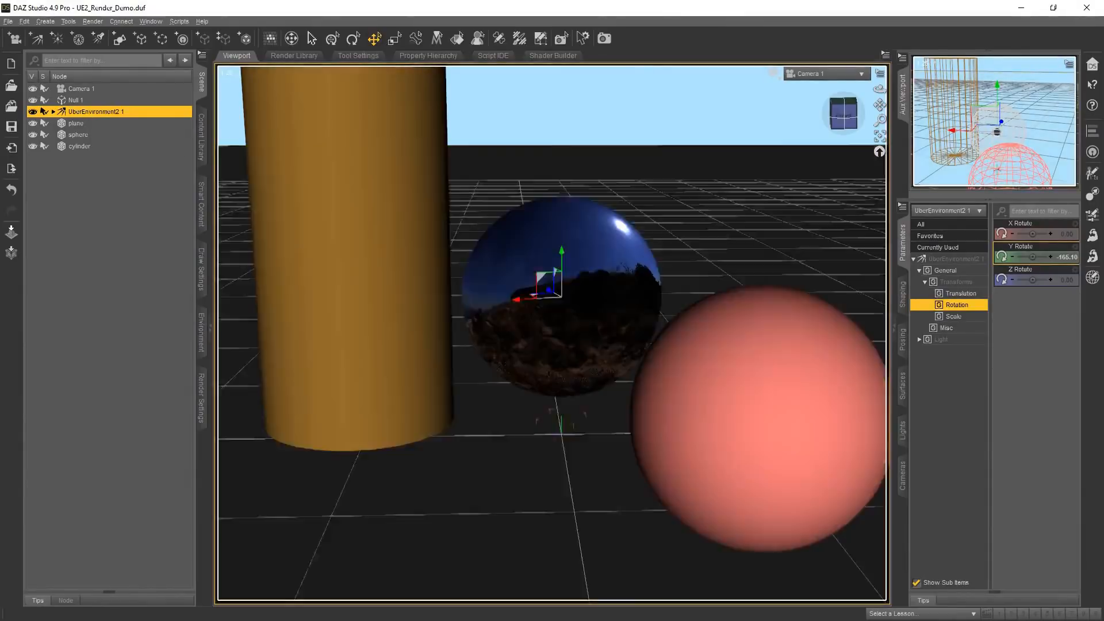
pyautogui.moveTo(844, 113)
pyautogui.mouseDown()
pyautogui.moveTo(799, 159)
pyautogui.moveTo(844, 110)
pyautogui.mouseUp()
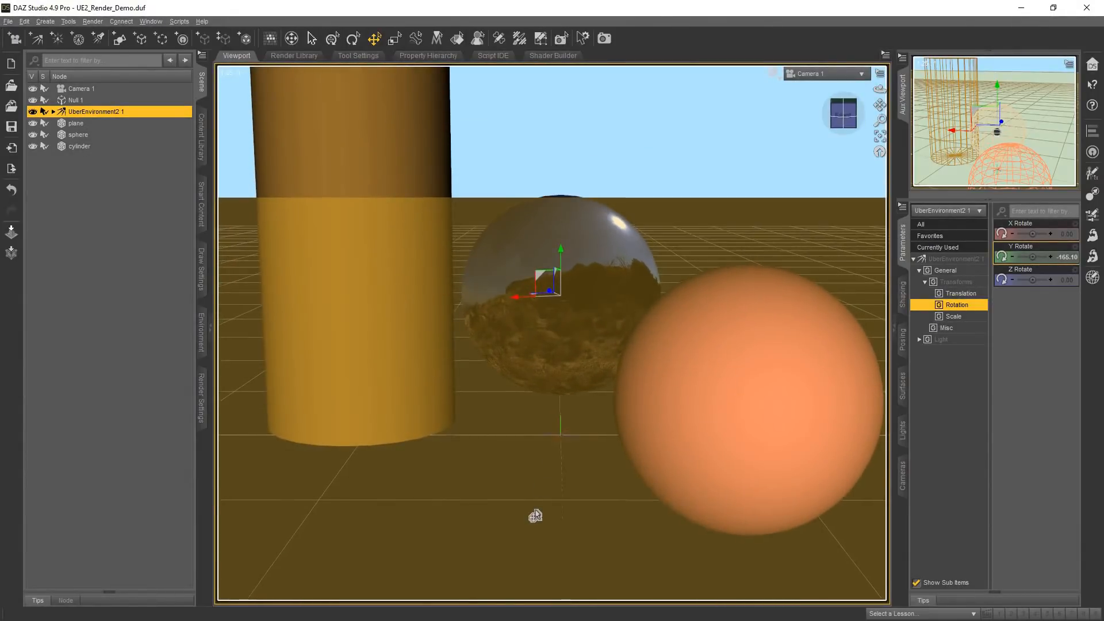
pyautogui.scroll(-3, 536, 512)
pyautogui.scroll(-3, 537, 504)
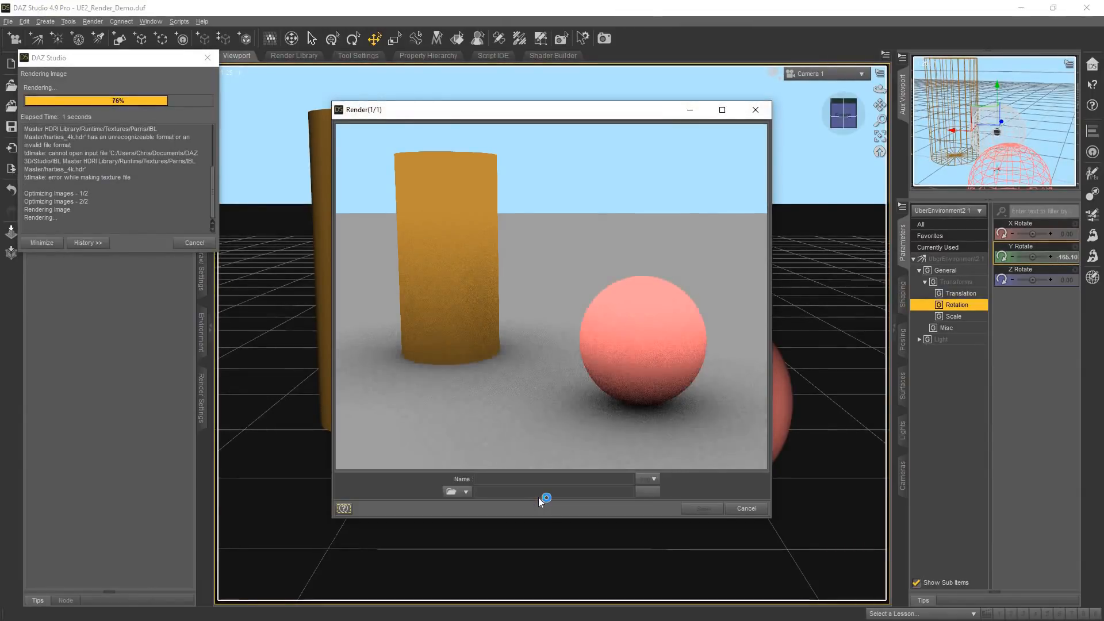
pyautogui.moveTo(770, 519); pyautogui.dragTo(808, 562)
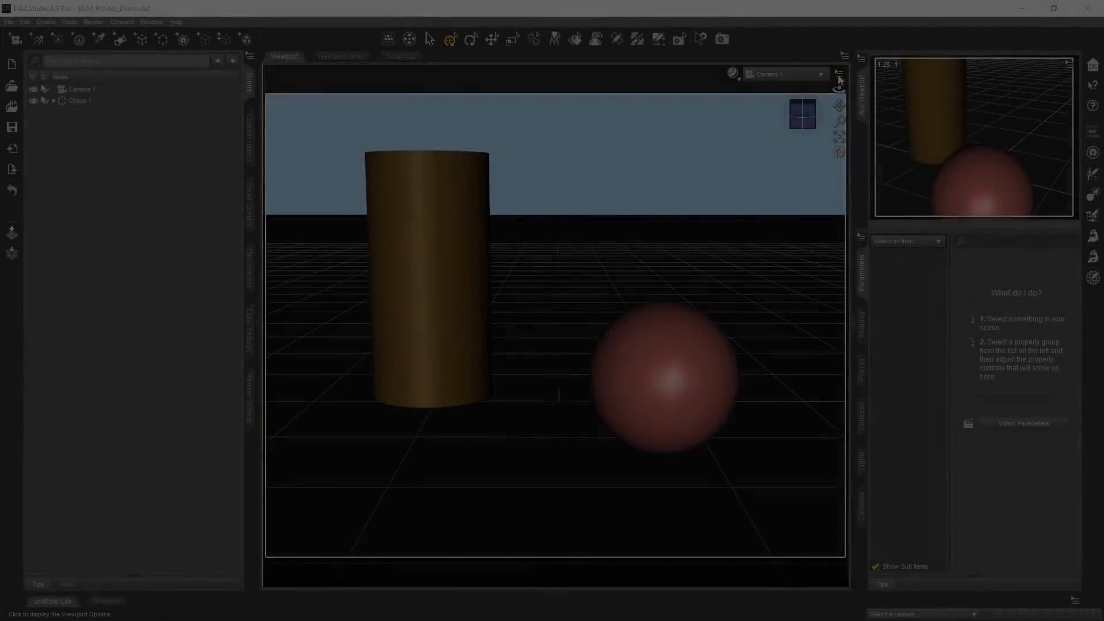
# Hide Group 1 in the IBLM_Render_Demo scene
pyautogui.click(838, 72)
pyautogui.click(835, 108)
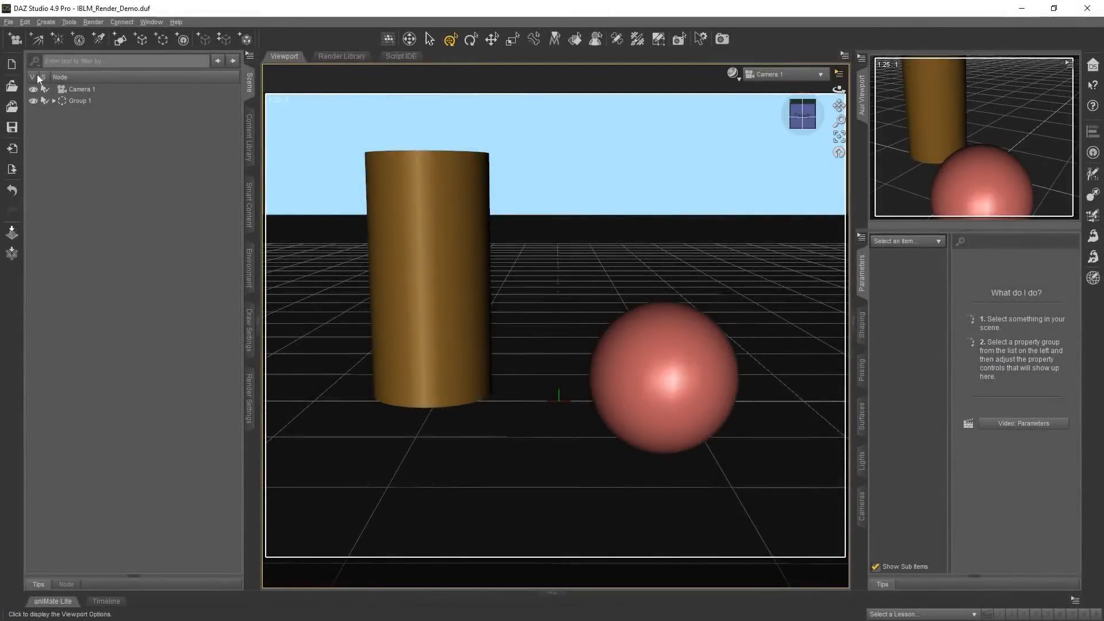
pyautogui.click(34, 101)
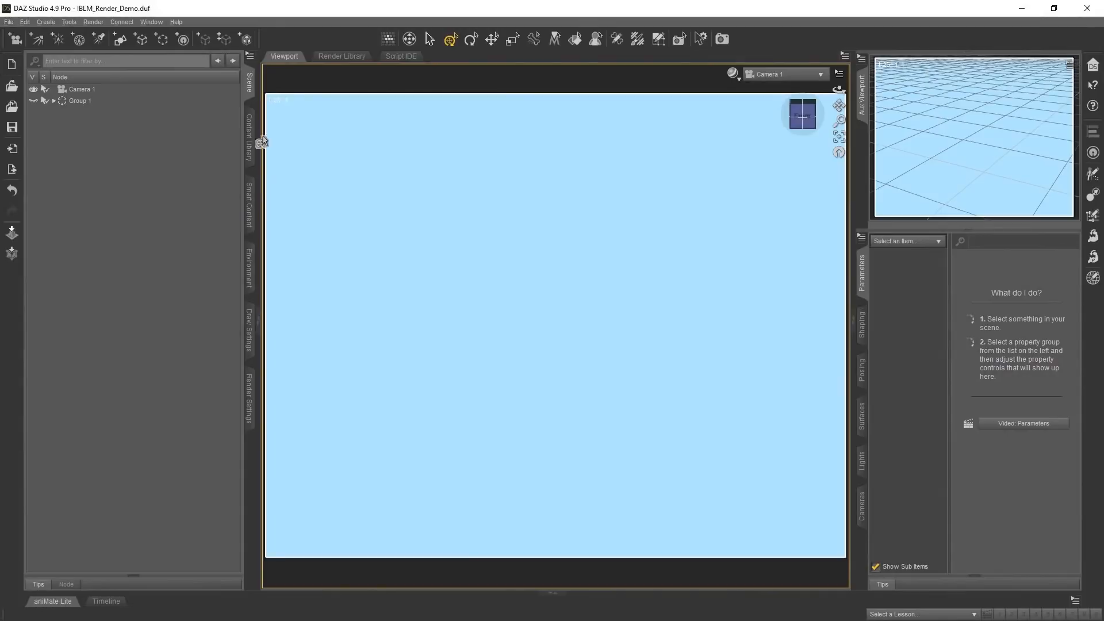
# Load the IBLMaster set from the content library and inspect its environment around the control sphere
pyautogui.click(249, 140)
pyautogui.doubleClick(63, 210)
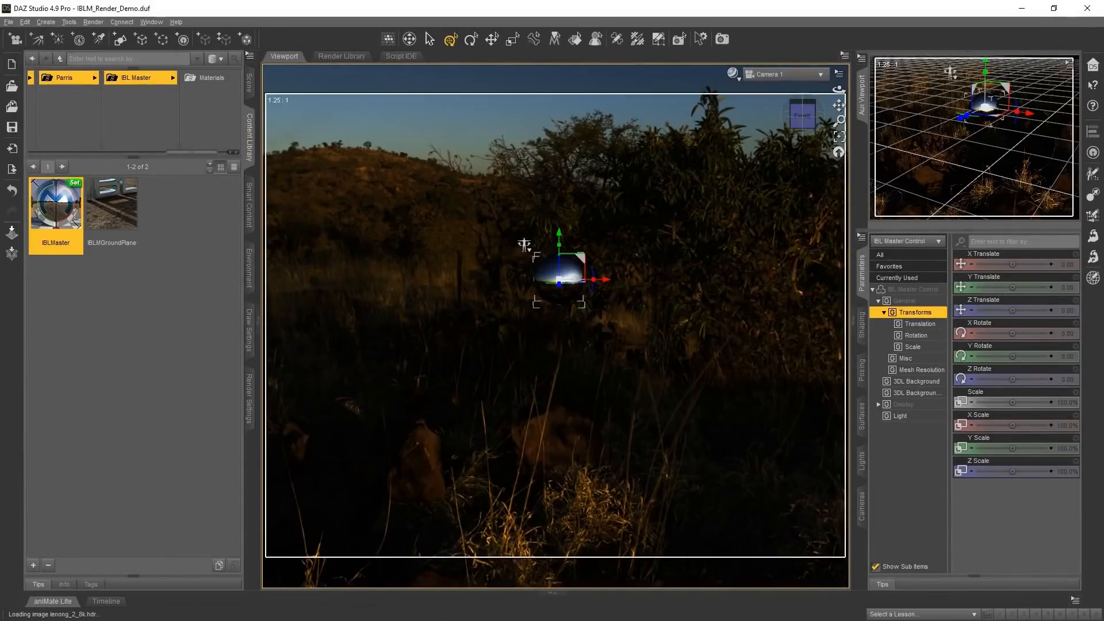
pyautogui.keyDown('ctrl'); pyautogui.keyDown('alt'); pyautogui.moveTo(730, 330); pyautogui.dragTo(614, 330); pyautogui.keyUp('alt'); pyautogui.keyUp('ctrl')
pyautogui.scroll(6, 619, 327)
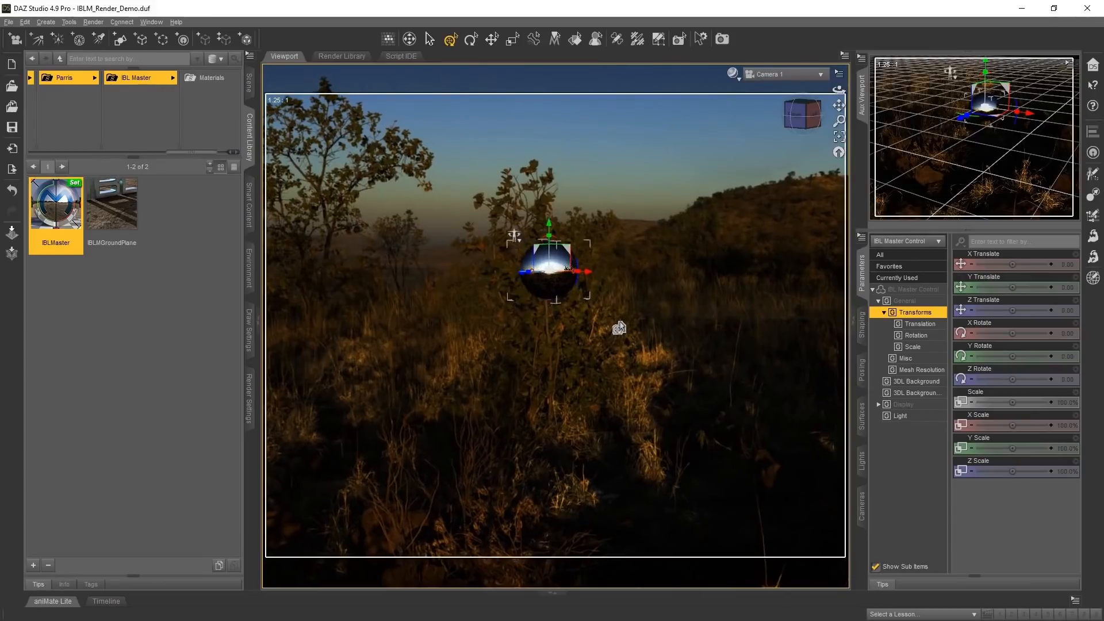
pyautogui.keyDown('ctrl'); pyautogui.keyDown('alt'); pyautogui.moveTo(619, 328); pyautogui.dragTo(619, 408, button='right'); pyautogui.keyUp('alt'); pyautogui.keyUp('ctrl')
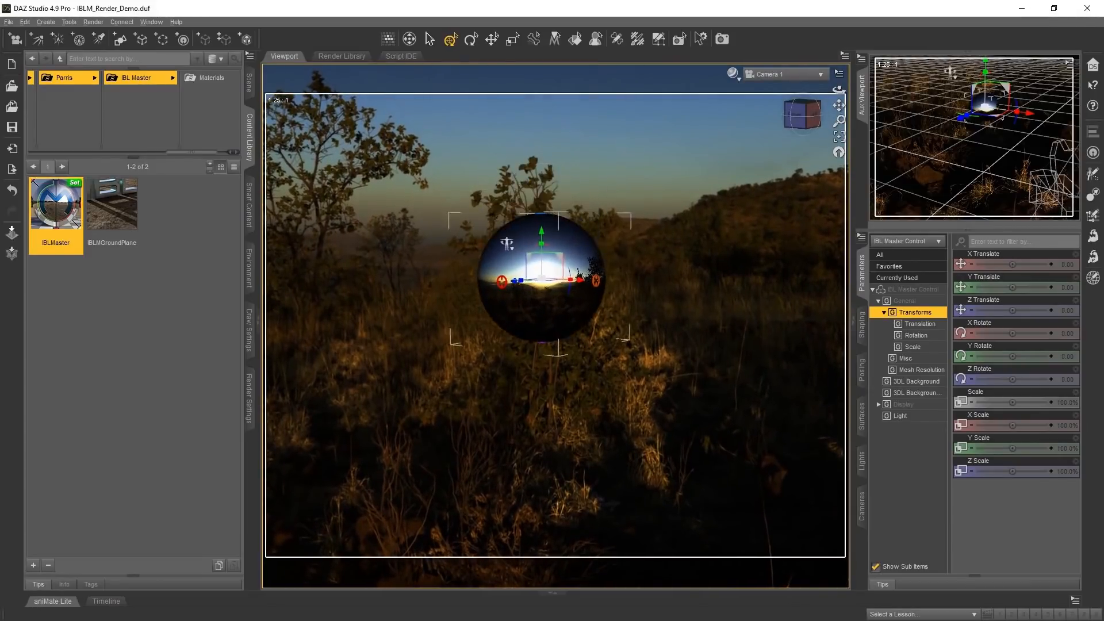
pyautogui.keyDown('ctrl'); pyautogui.keyDown('alt'); pyautogui.moveTo(619, 408); pyautogui.dragTo(354, 403); pyautogui.keyUp('alt'); pyautogui.keyUp('ctrl')
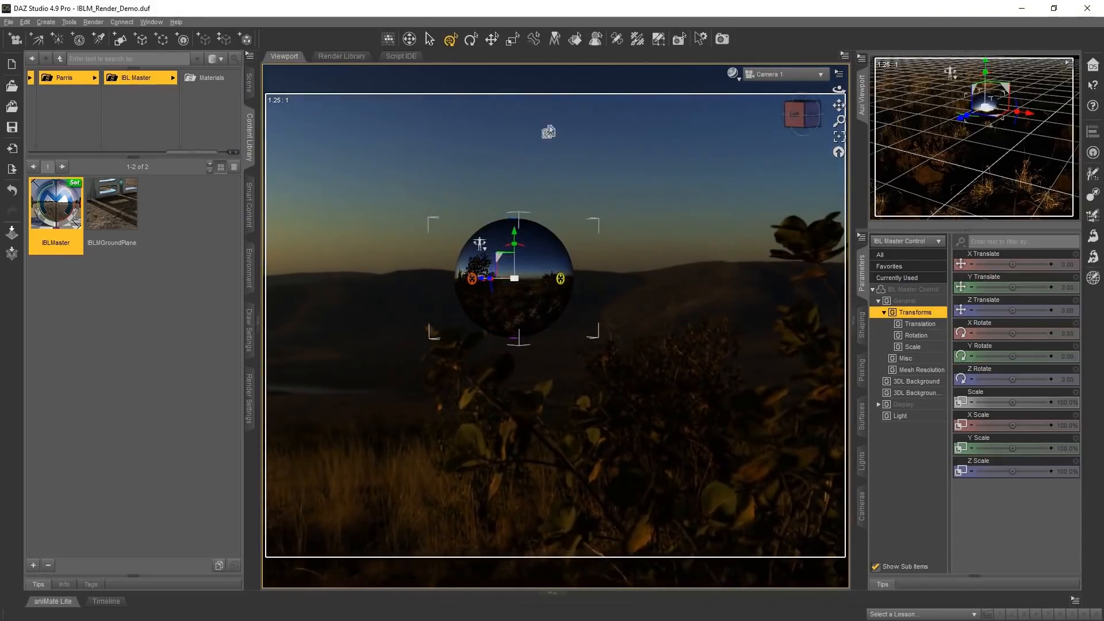
# Increase the Y Rotate value of IBL Master Control to turn the environment
pyautogui.click(252, 83)
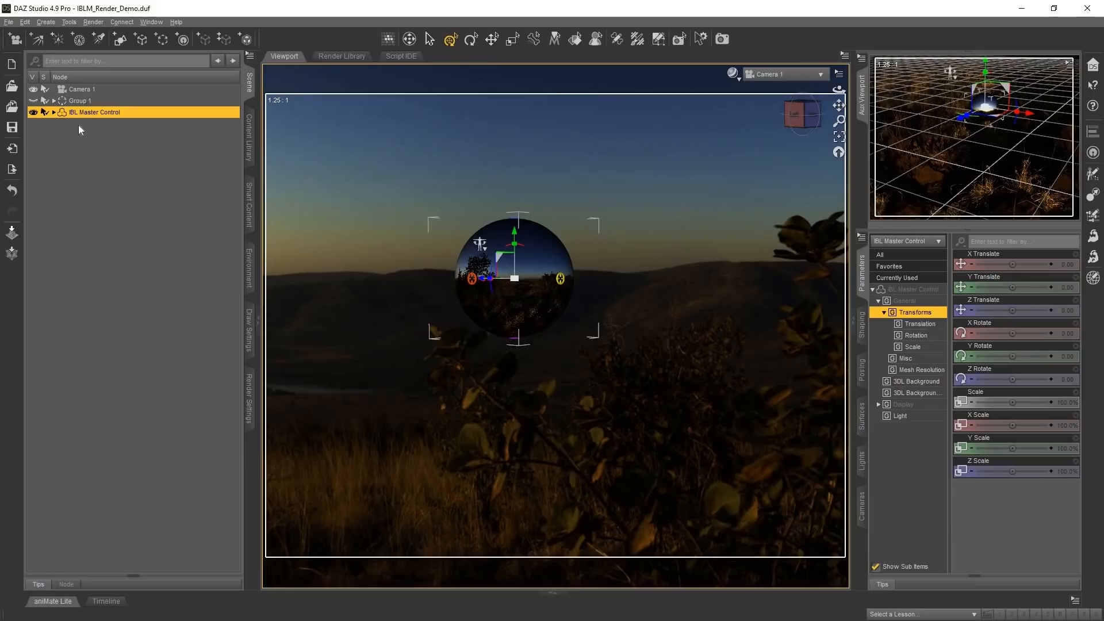
pyautogui.click(940, 337)
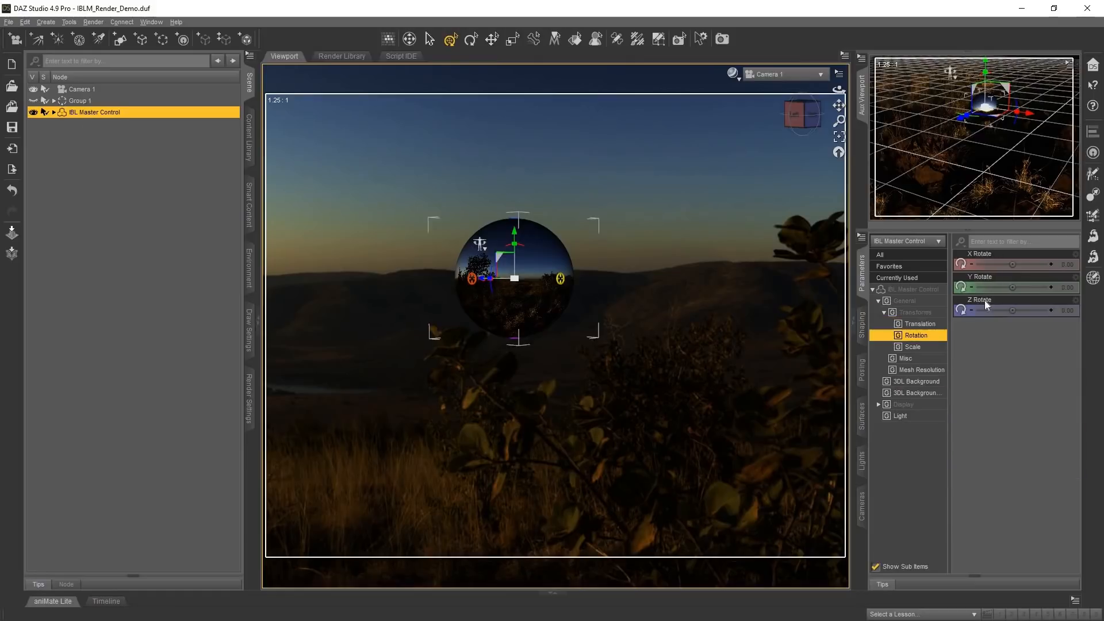
pyautogui.moveTo(1012, 287); pyautogui.dragTo(1034, 287)
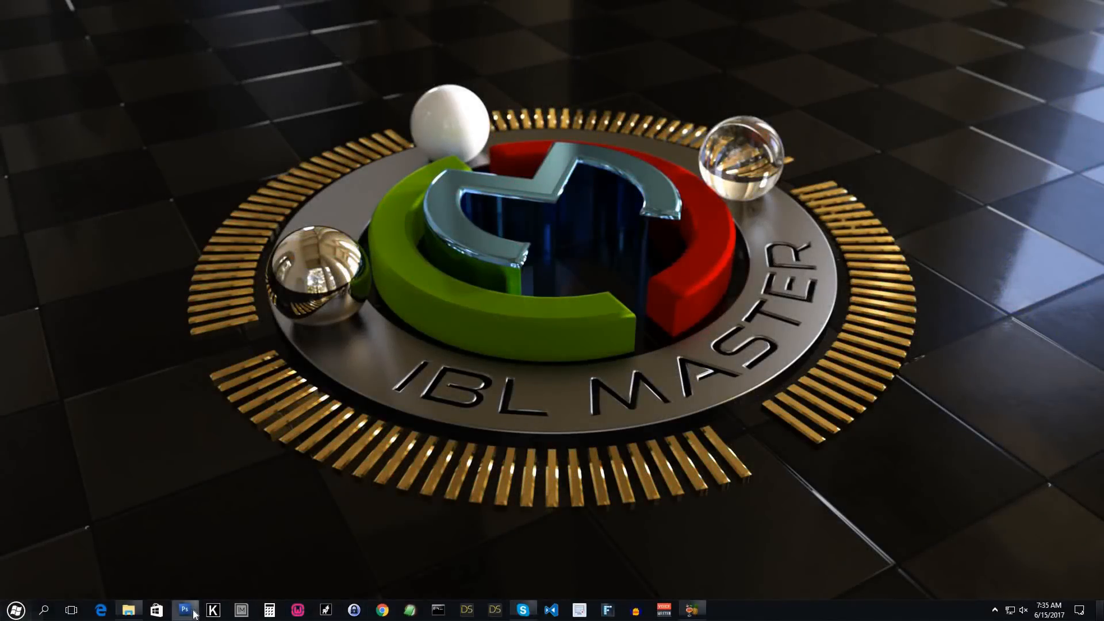
# Switch to Photoshop and move the Iray 5 mins 59 secs layer sideways over the 3Delight render
pyautogui.click(185, 610)
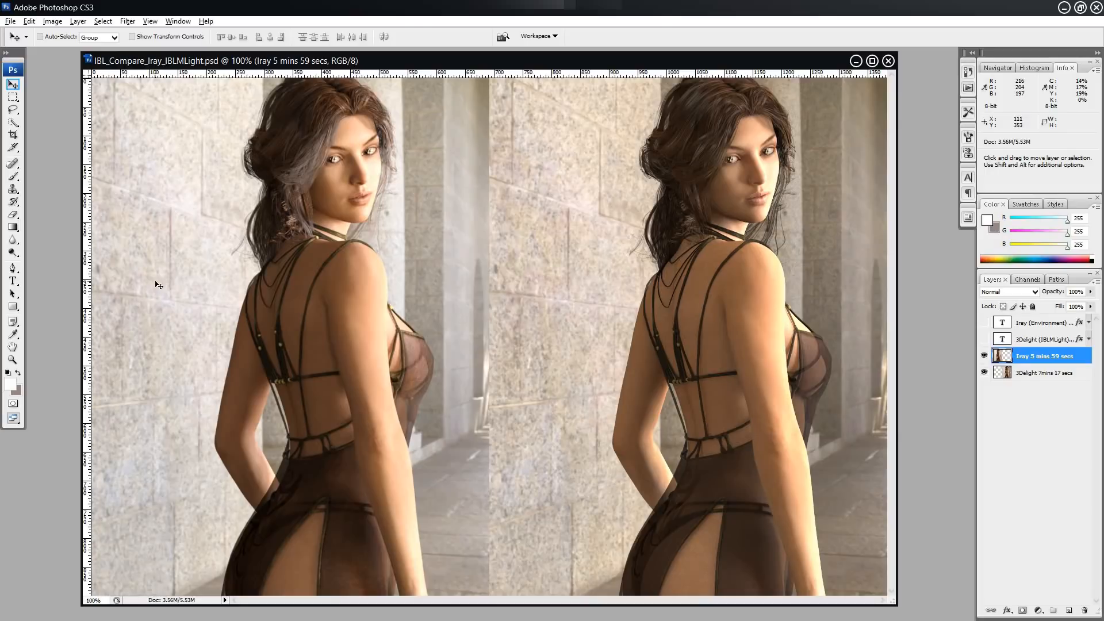
pyautogui.moveTo(186, 281); pyautogui.dragTo(583, 281)
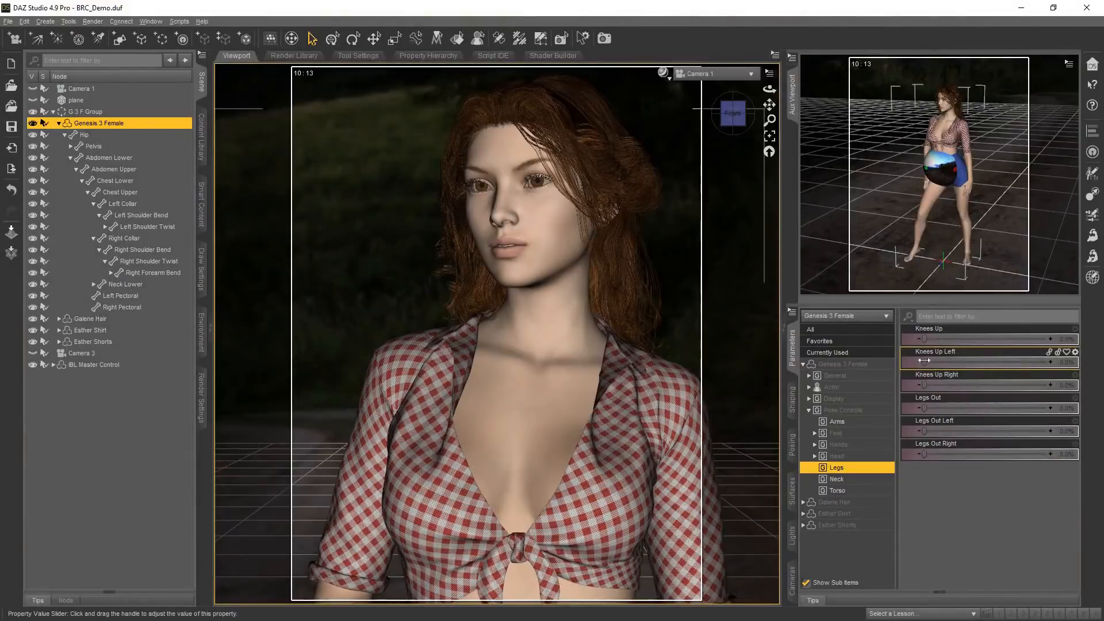
# Try a Knees Up Left pose value of 19.6% on Genesis 3 Female
pyautogui.moveTo(923, 361); pyautogui.dragTo(931, 361)
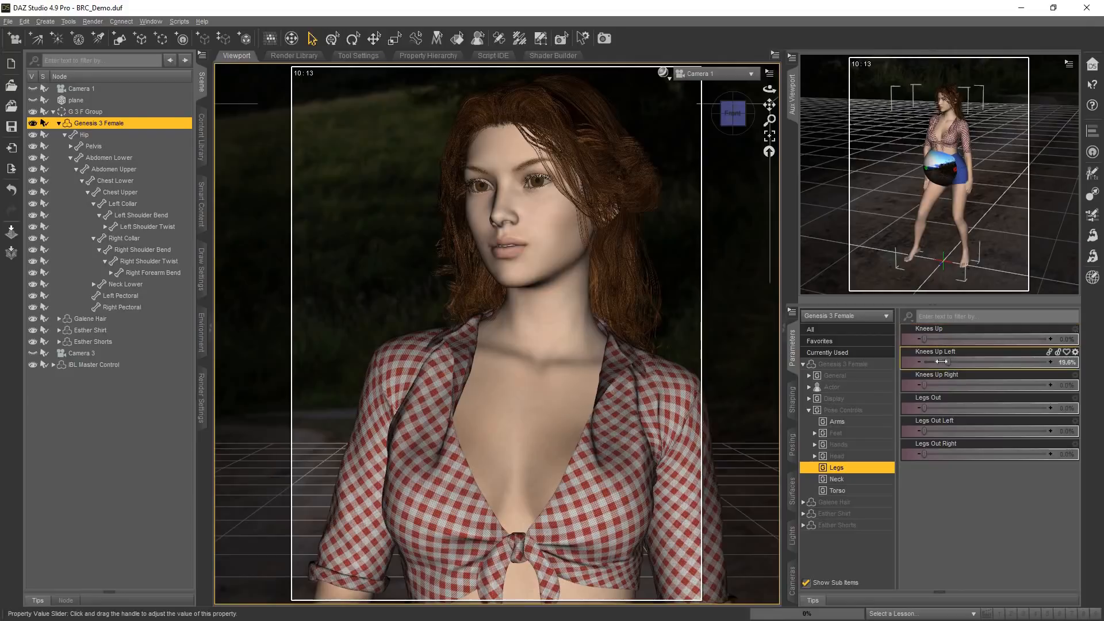
pyautogui.moveTo(905, 363); pyautogui.dragTo(146, 169)
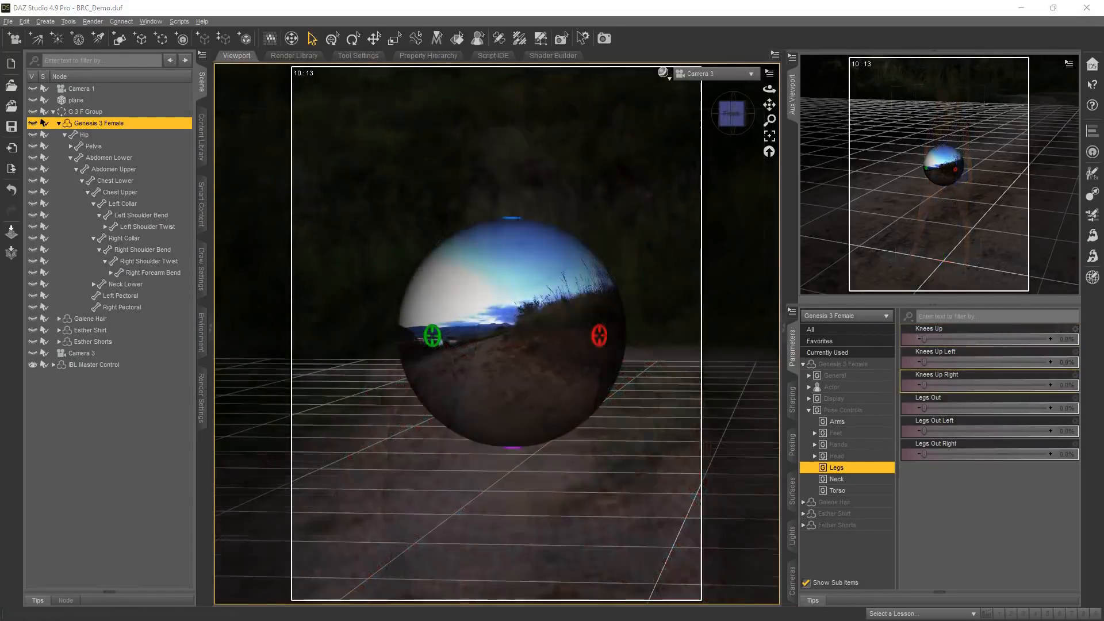
# Expand IBL Master Control in the scene and set the Iray Environment Map to DTHDR-RuinsB-500.hdr
pyautogui.click(51, 365)
pyautogui.click(53, 364)
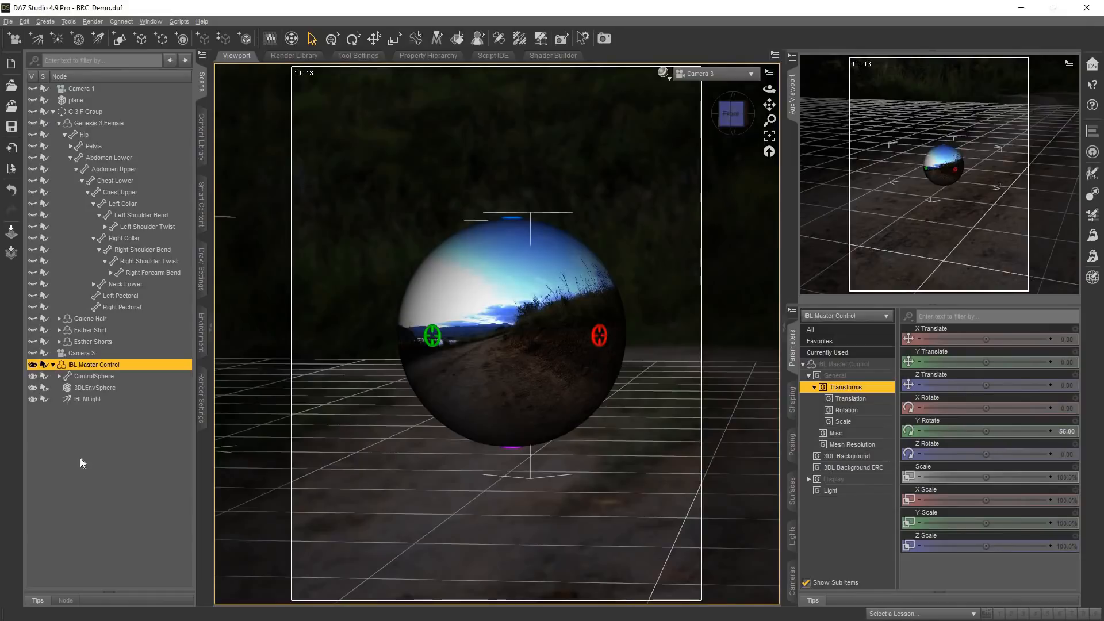
pyautogui.click(201, 419)
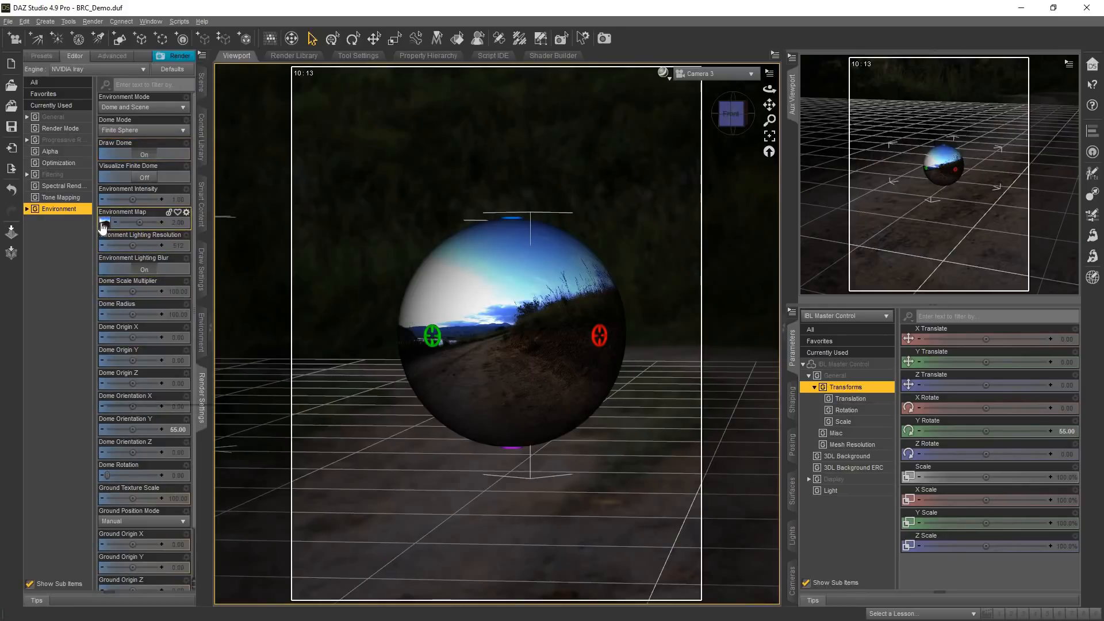
pyautogui.moveTo(103, 227)
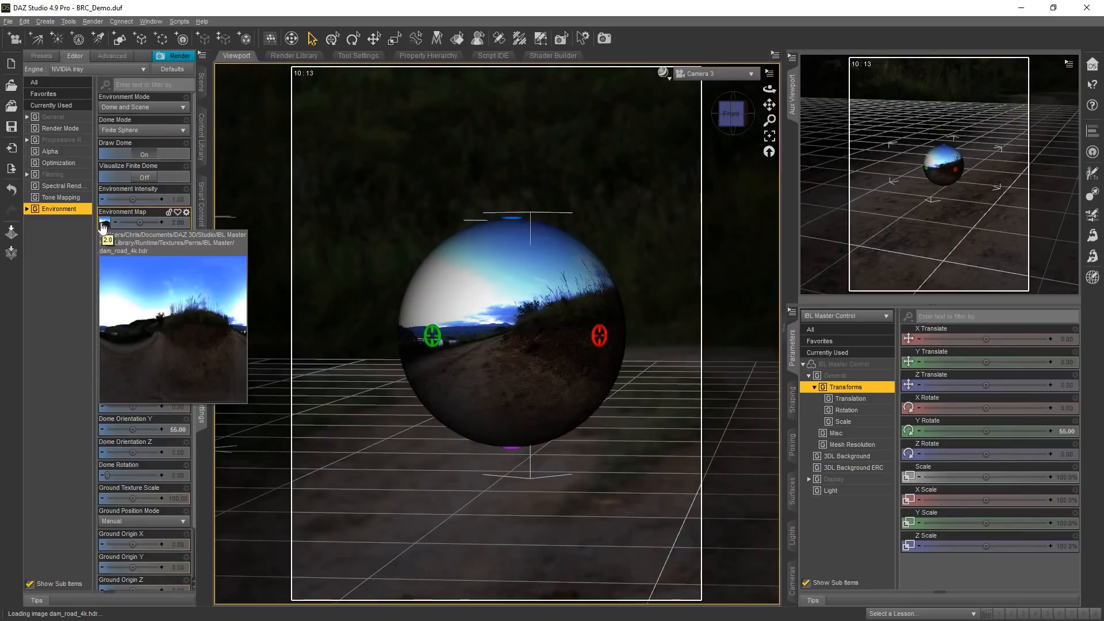
pyautogui.click(102, 227)
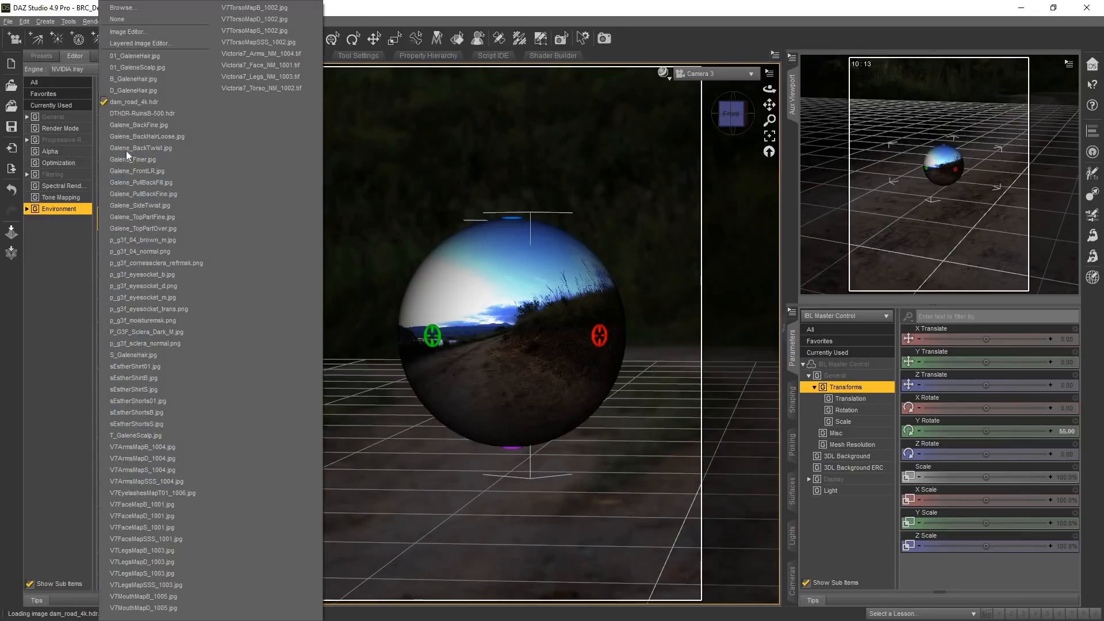
pyautogui.click(129, 112)
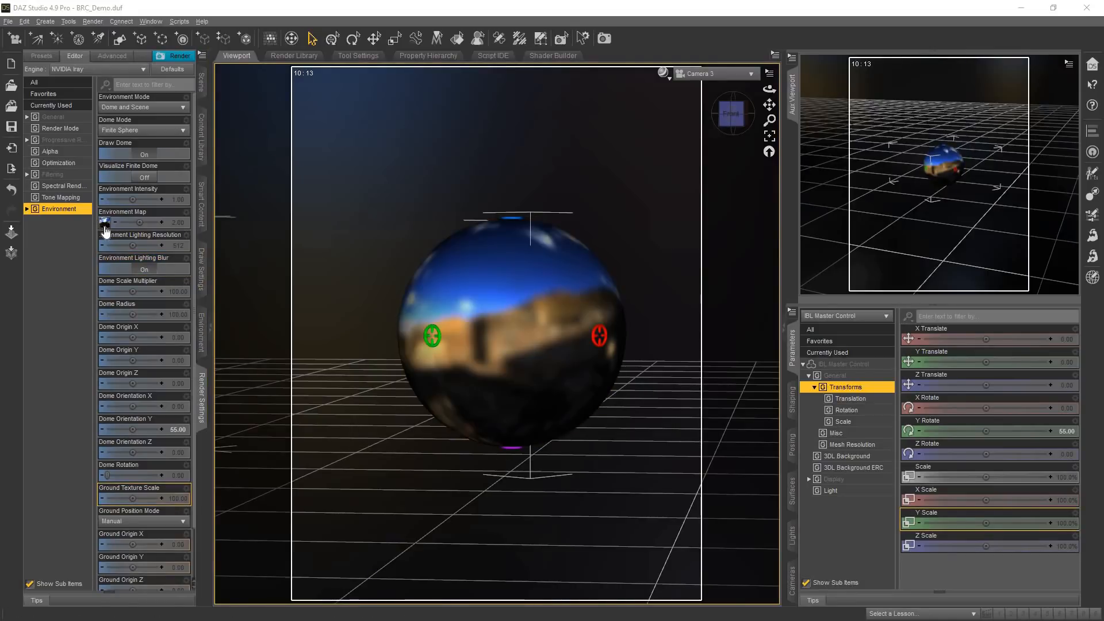
# Inspect the image assigned to Base Color on the CtrlSphere surface of IBL Master Control
pyautogui.click(200, 84)
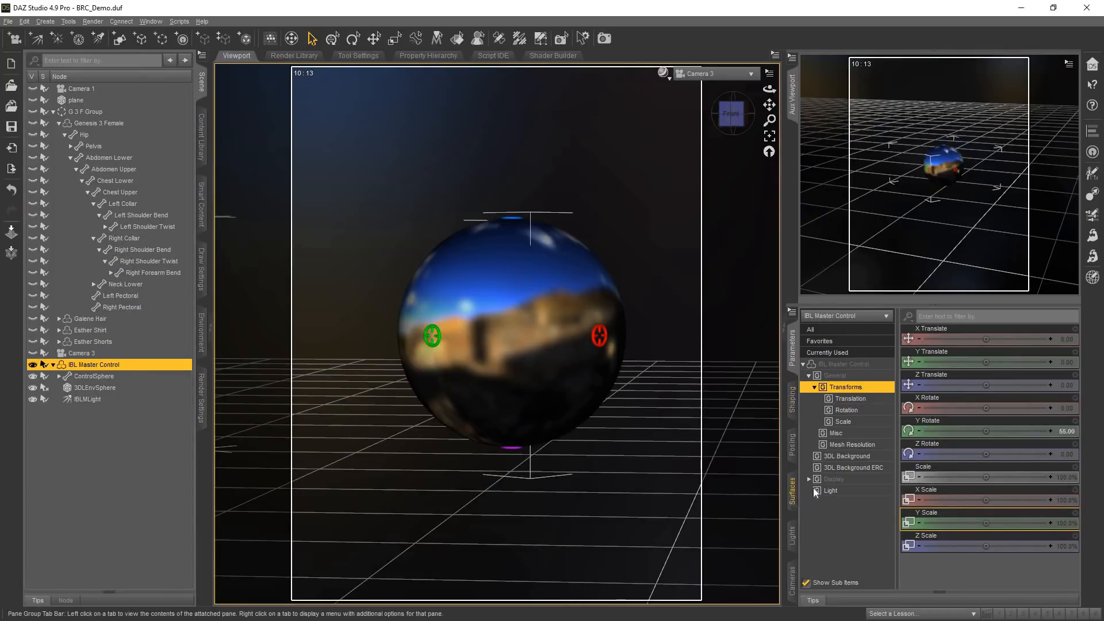
pyautogui.click(791, 492)
pyautogui.moveTo(920, 458)
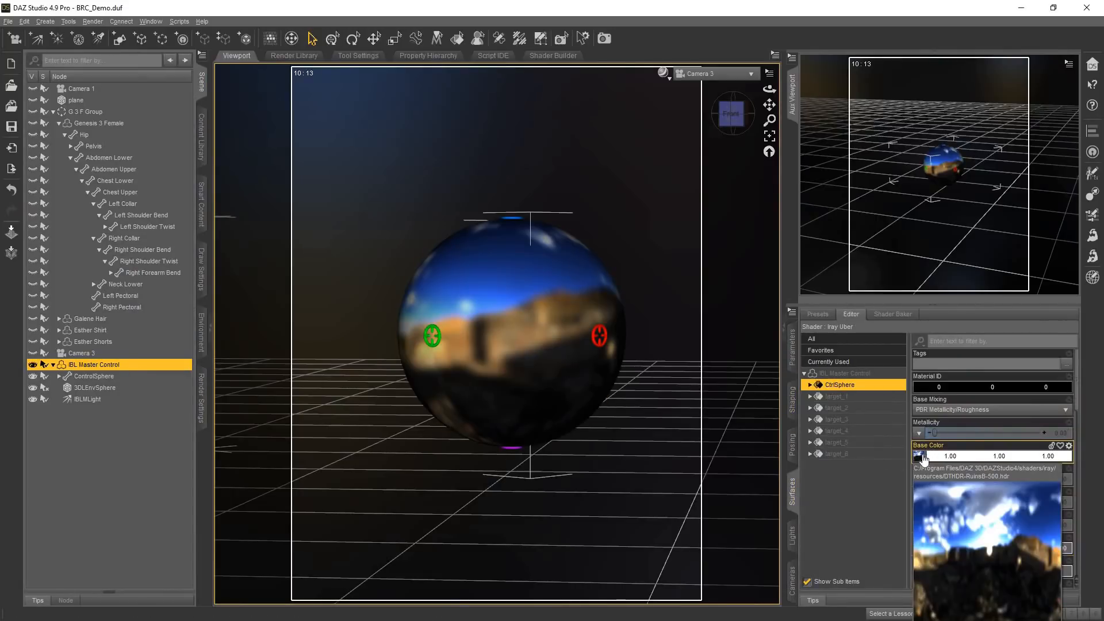
# Inspect the images assigned to the Sphere surface of 3DLEnvSphere and to the light color of IBLMLight
pyautogui.click(87, 387)
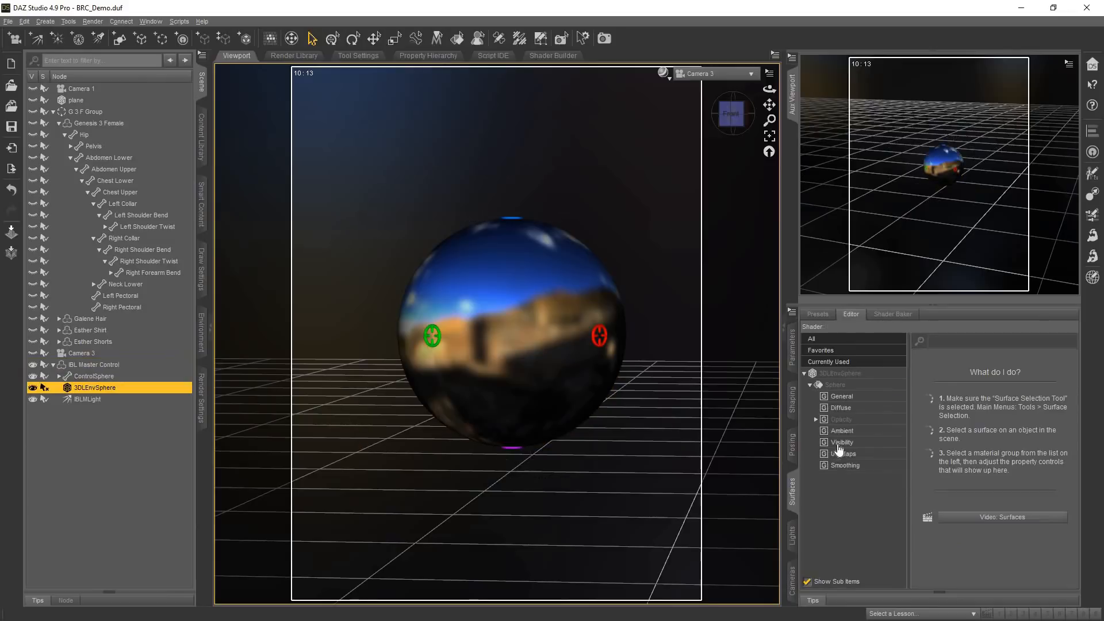
pyautogui.click(841, 386)
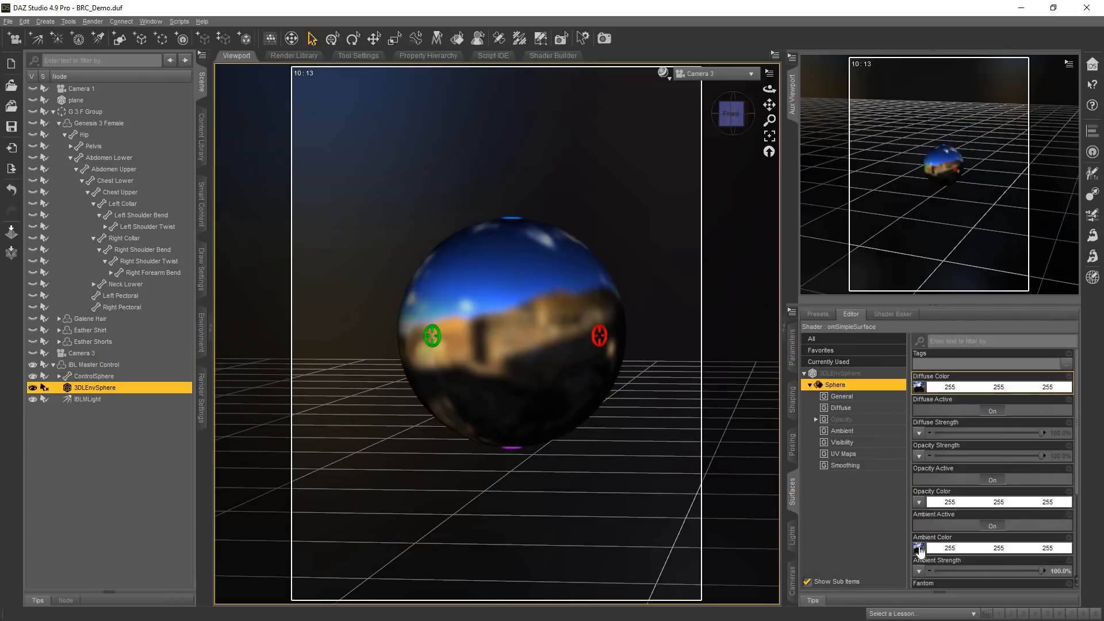
pyautogui.click(87, 399)
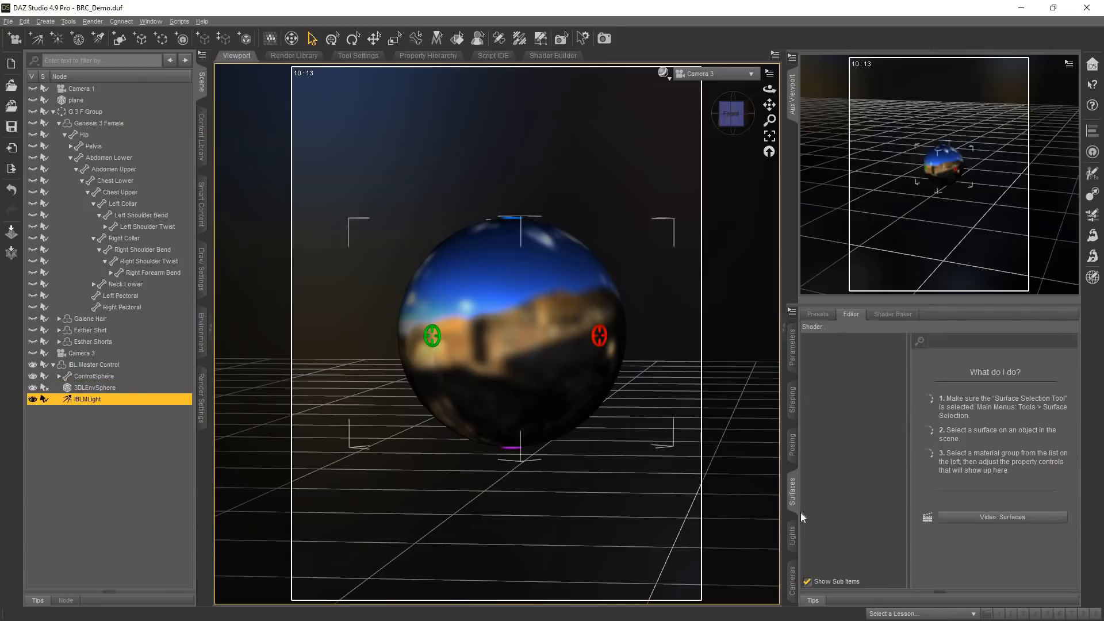
pyautogui.click(792, 535)
pyautogui.moveTo(918, 396)
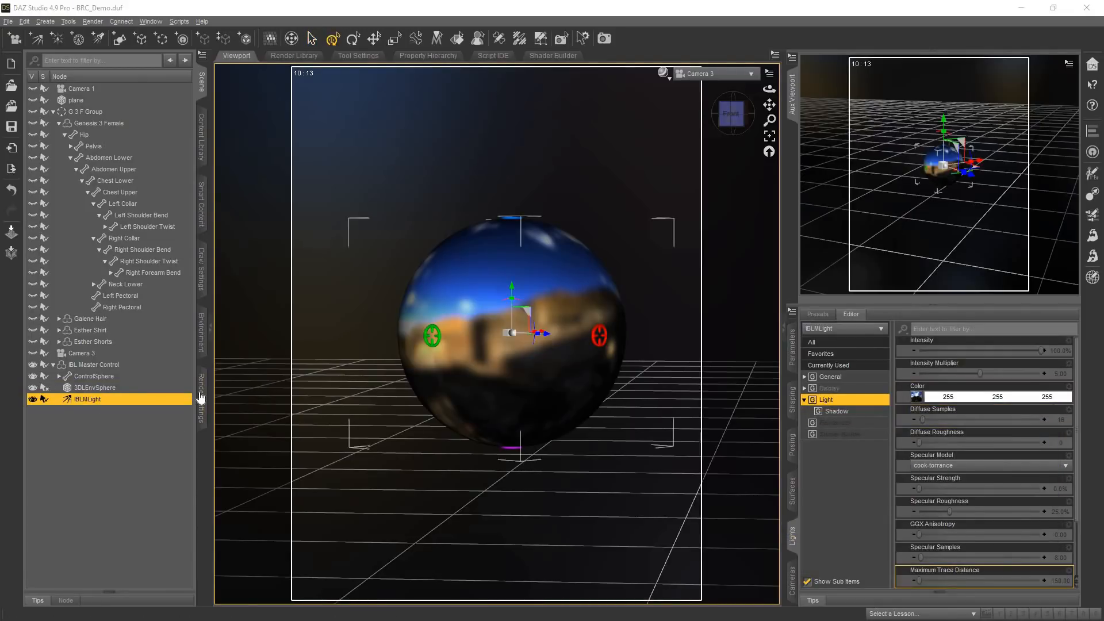
# Set the Iray environment's Dome Orientation Y to 57.97 in the render settings, with the IBLMLight transforms shown alongside
pyautogui.click(202, 399)
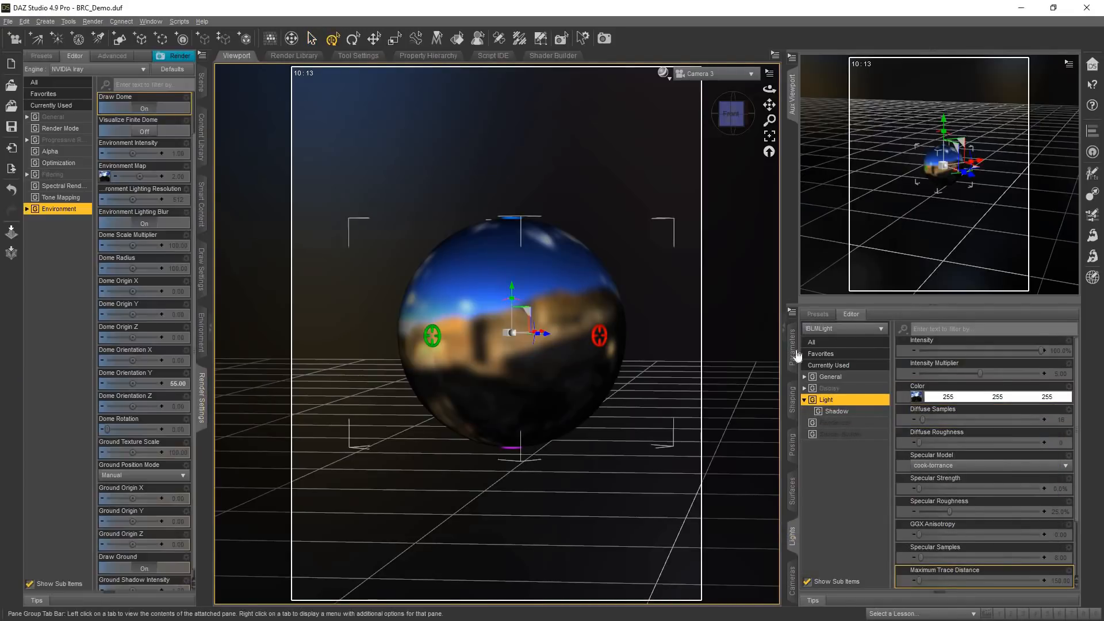
pyautogui.click(793, 350)
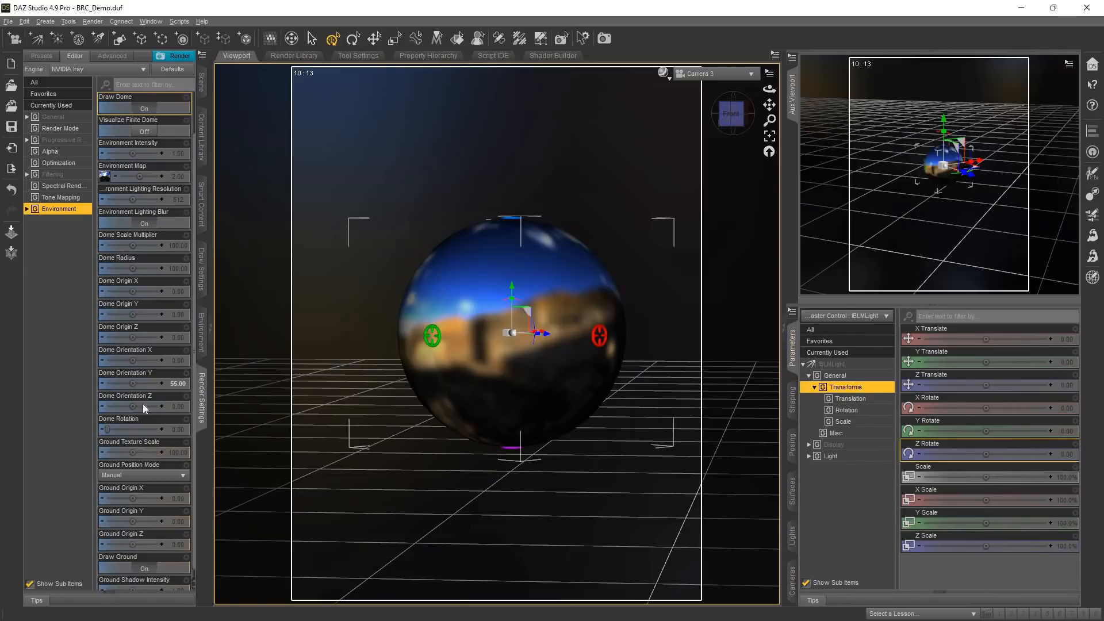
pyautogui.moveTo(132, 383); pyautogui.dragTo(145, 383)
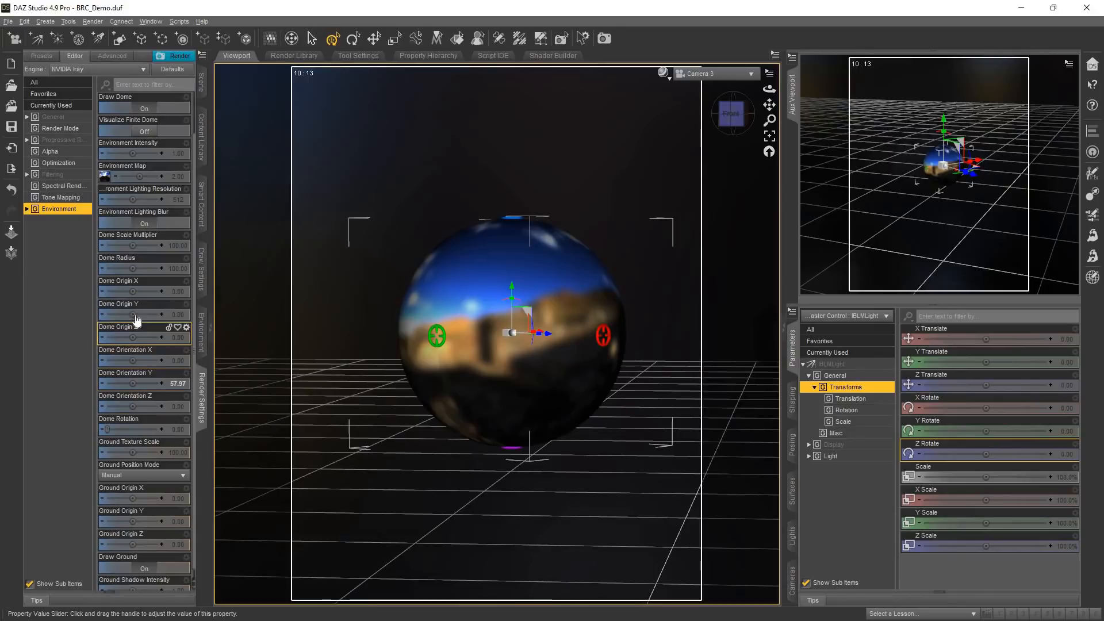
# Set Dome Origin Y to 0.91 and raise IBL Master Control in the viewport to a Y Translate of 14.03
pyautogui.moveTo(133, 315); pyautogui.dragTo(136, 314)
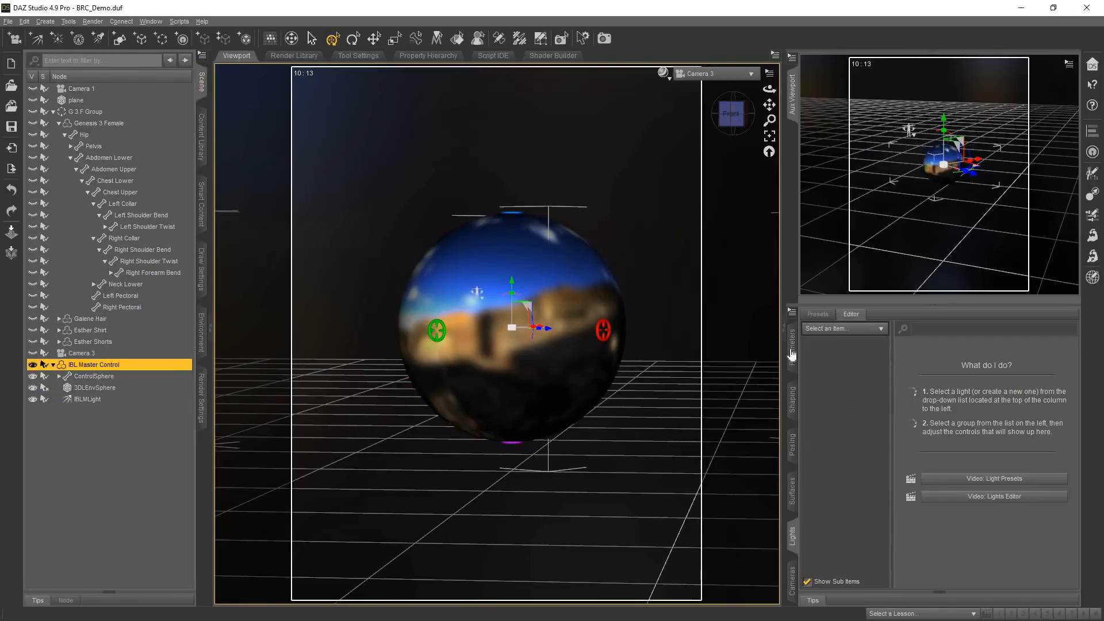
pyautogui.click(791, 350)
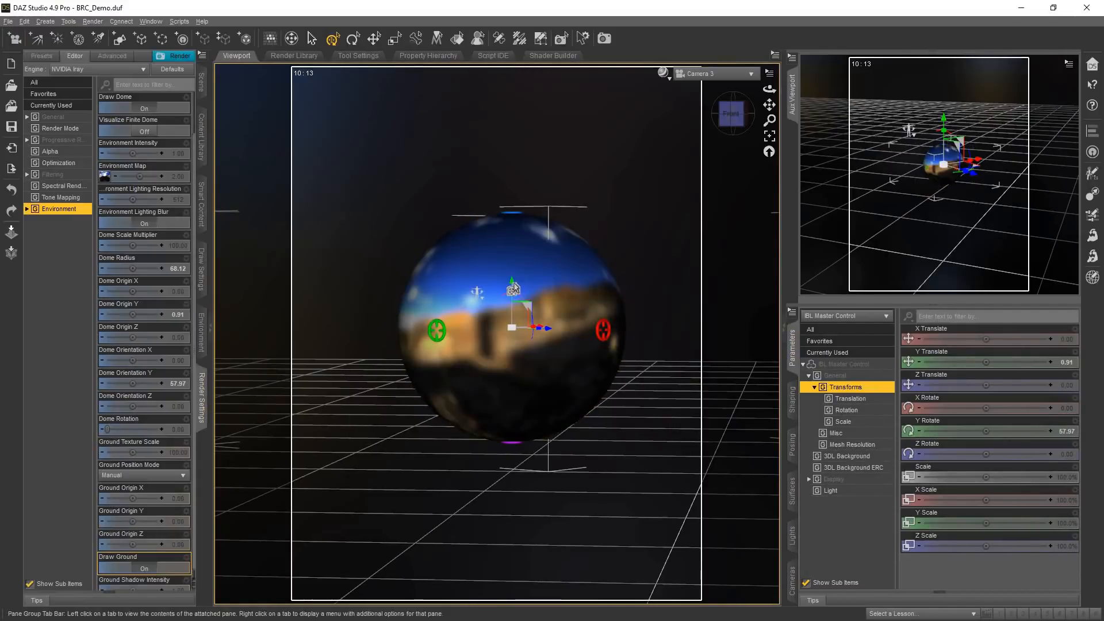
pyautogui.moveTo(513, 288); pyautogui.dragTo(508, 212)
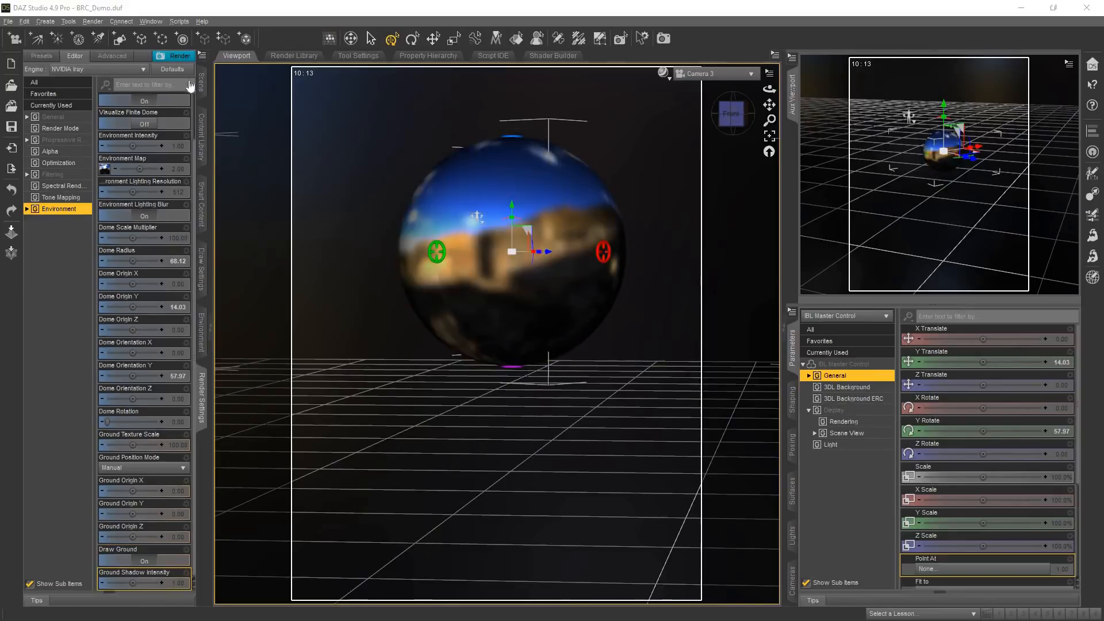
# Show the display properties of 3DLEnvSphere and switch the render engine from NVIDIA Iray to 3Delight
pyautogui.click(203, 85)
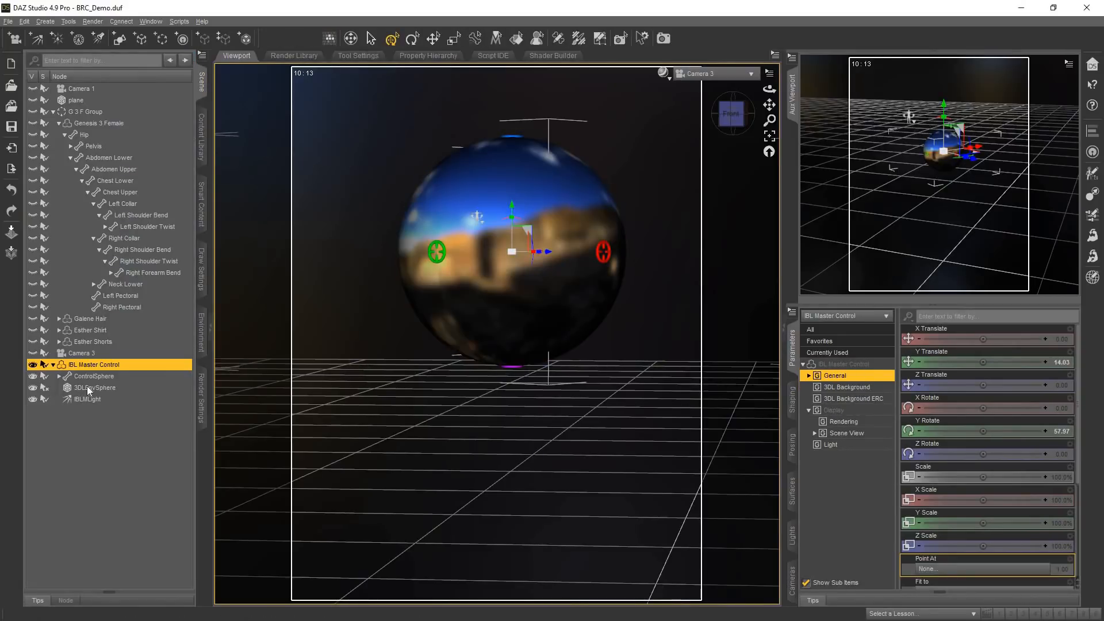
pyautogui.click(88, 388)
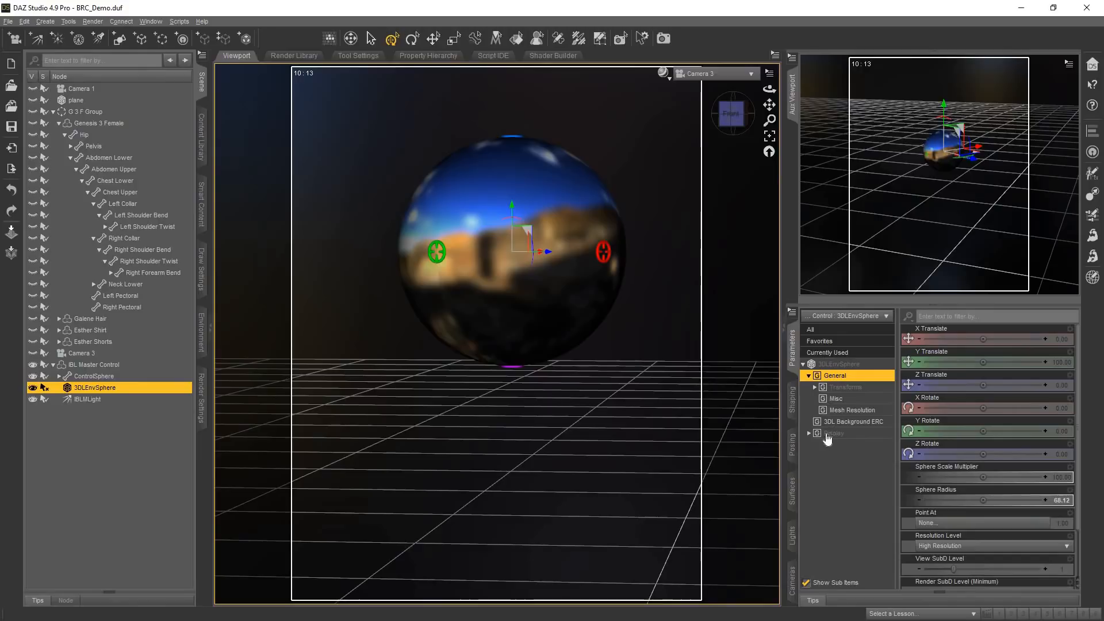
pyautogui.click(832, 434)
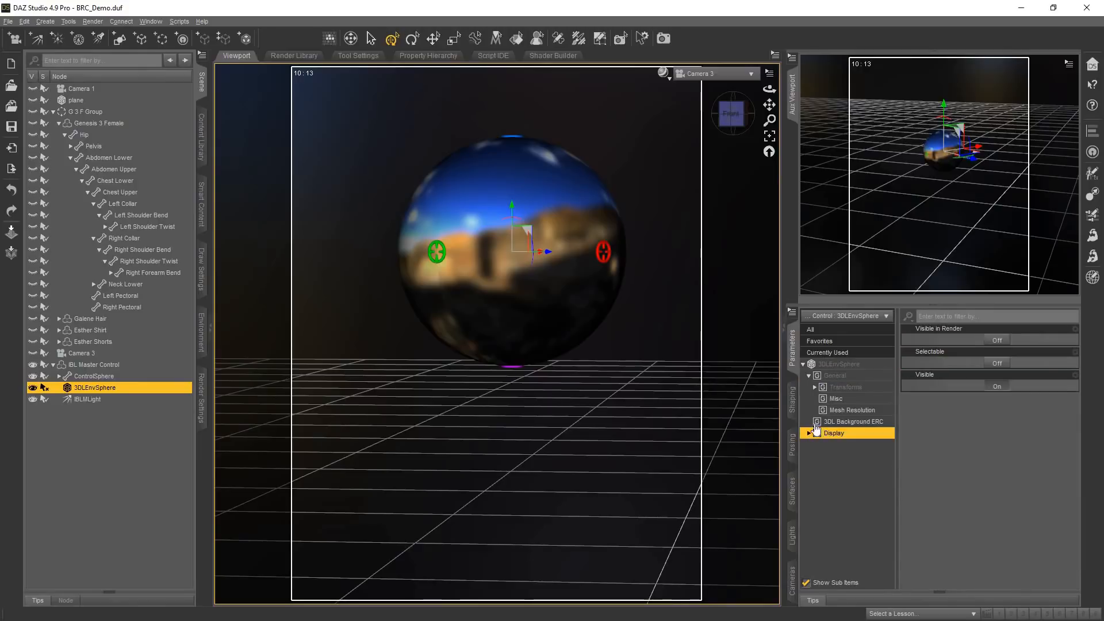
pyautogui.click(201, 396)
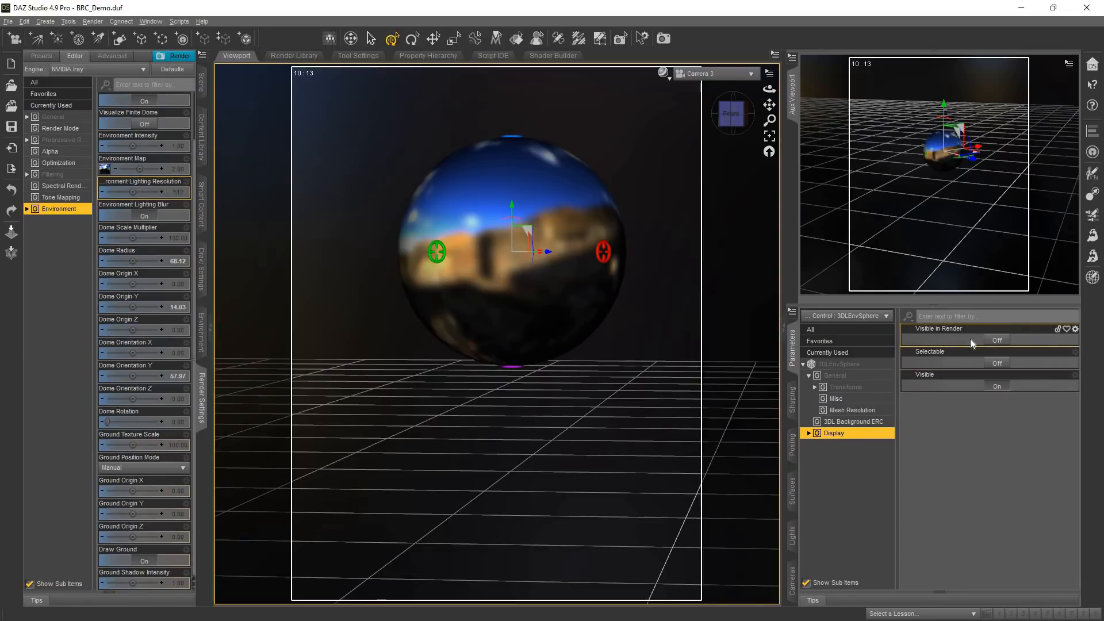
pyautogui.click(95, 71)
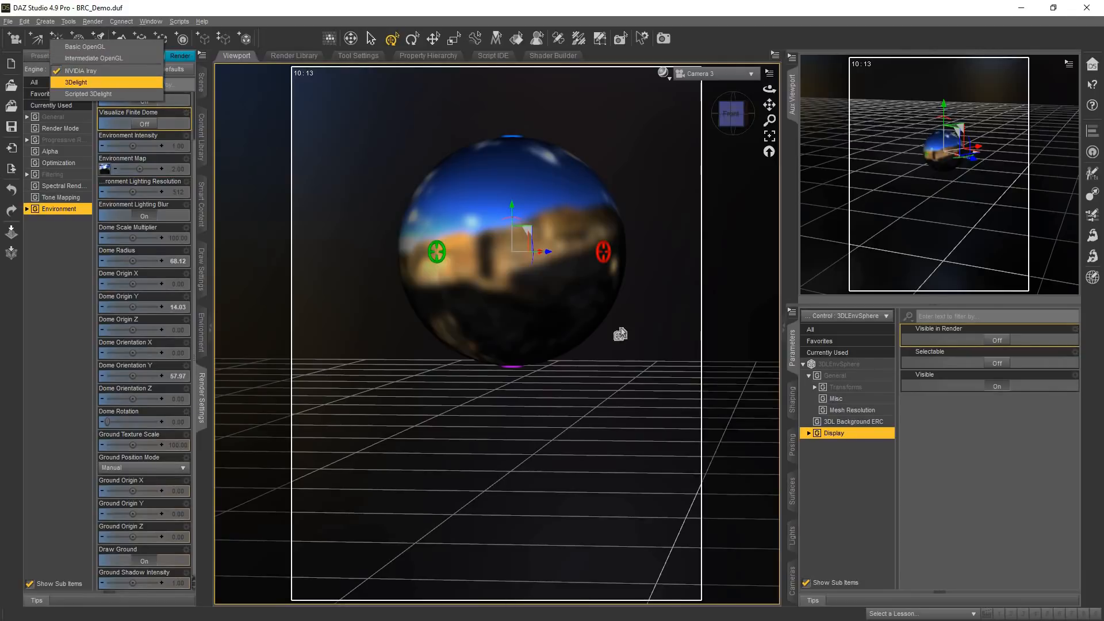
pyautogui.click(76, 82)
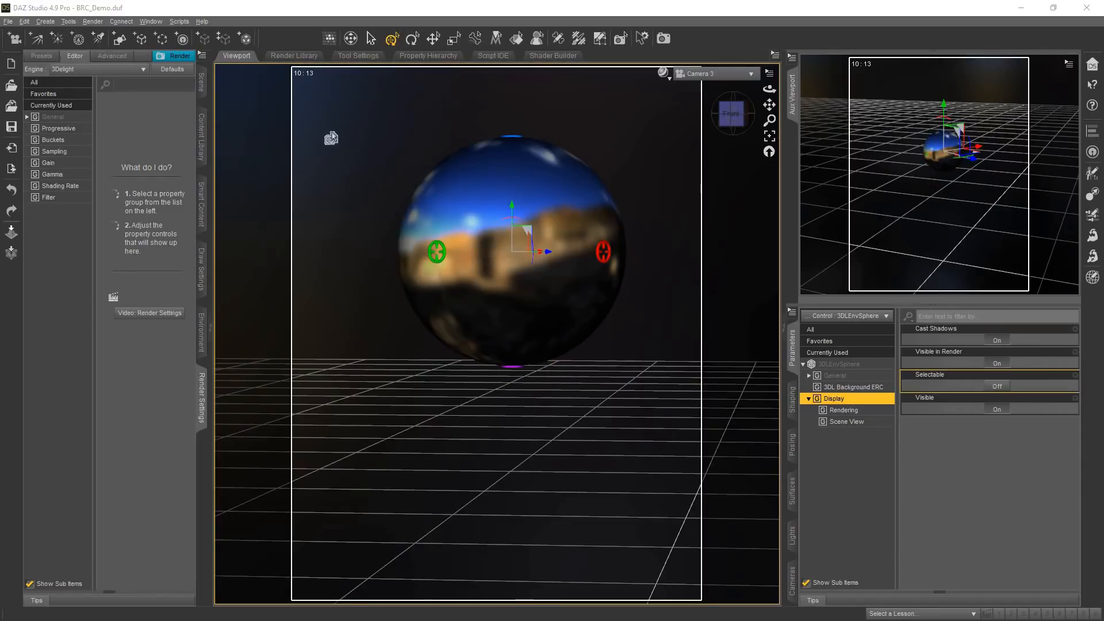
# Set the light color map of IBLMLight to the blouberg_sunrise_1 HDR image and look through its remaining light properties
pyautogui.click(201, 81)
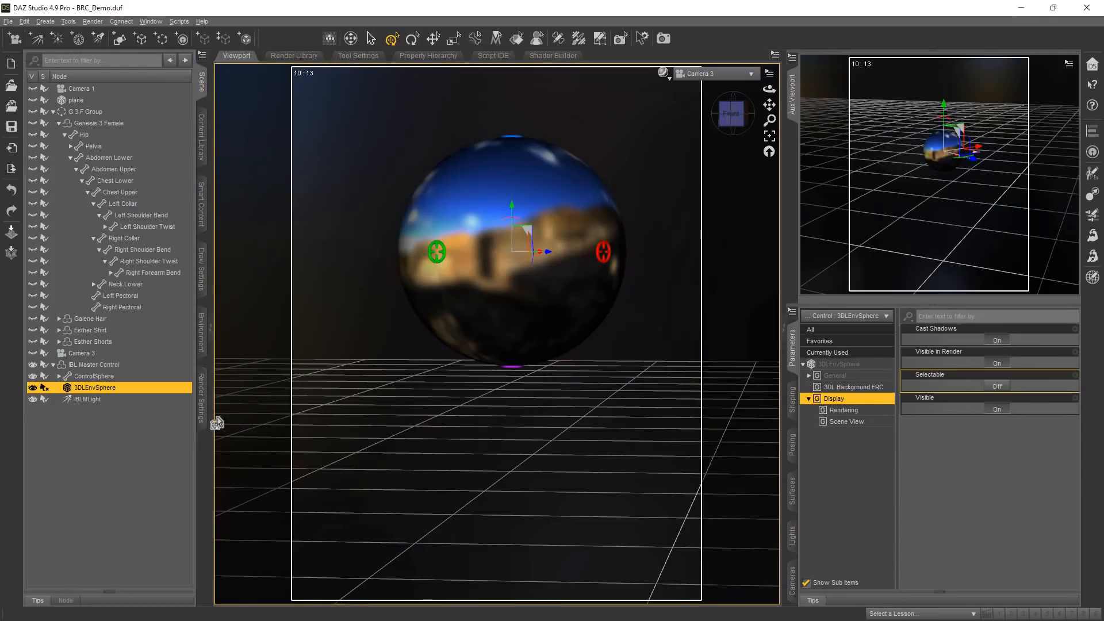
pyautogui.press('Down')
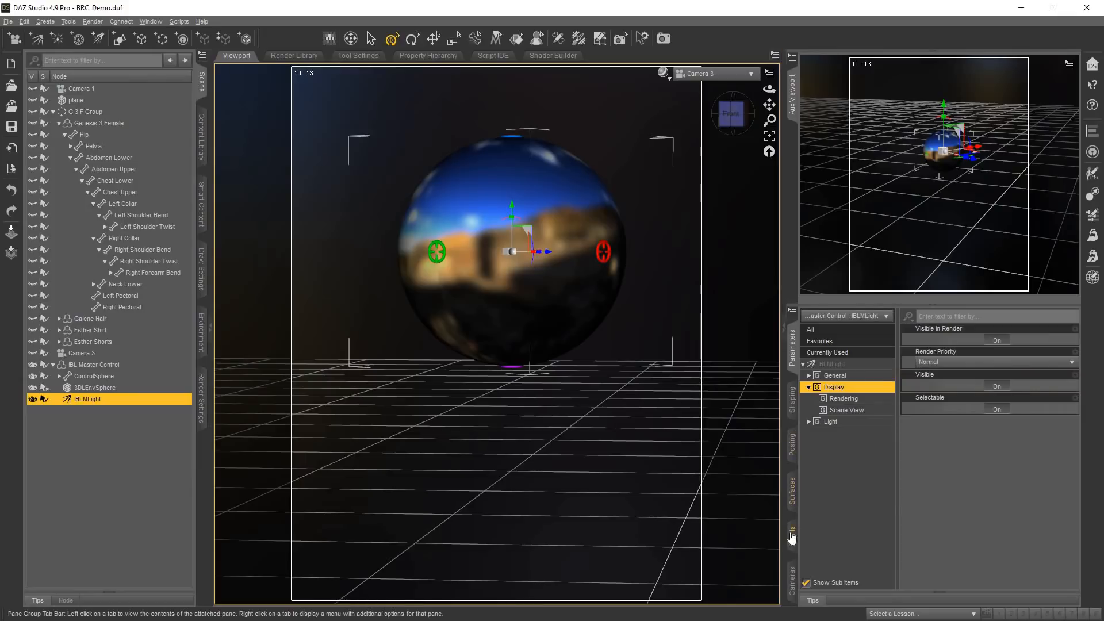
pyautogui.click(792, 538)
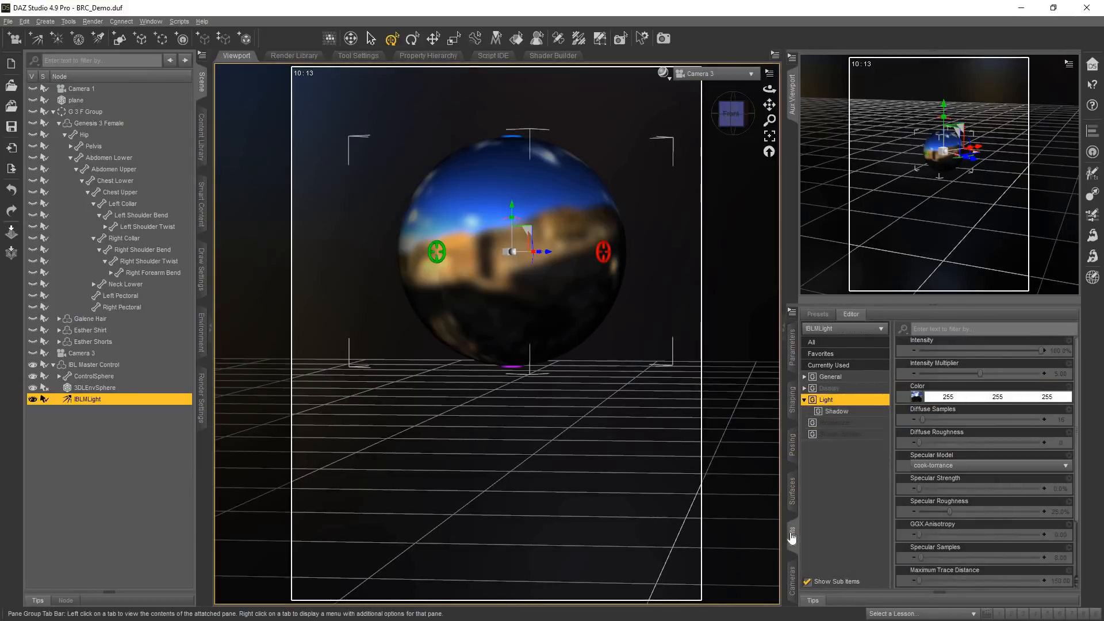
pyautogui.click(917, 397)
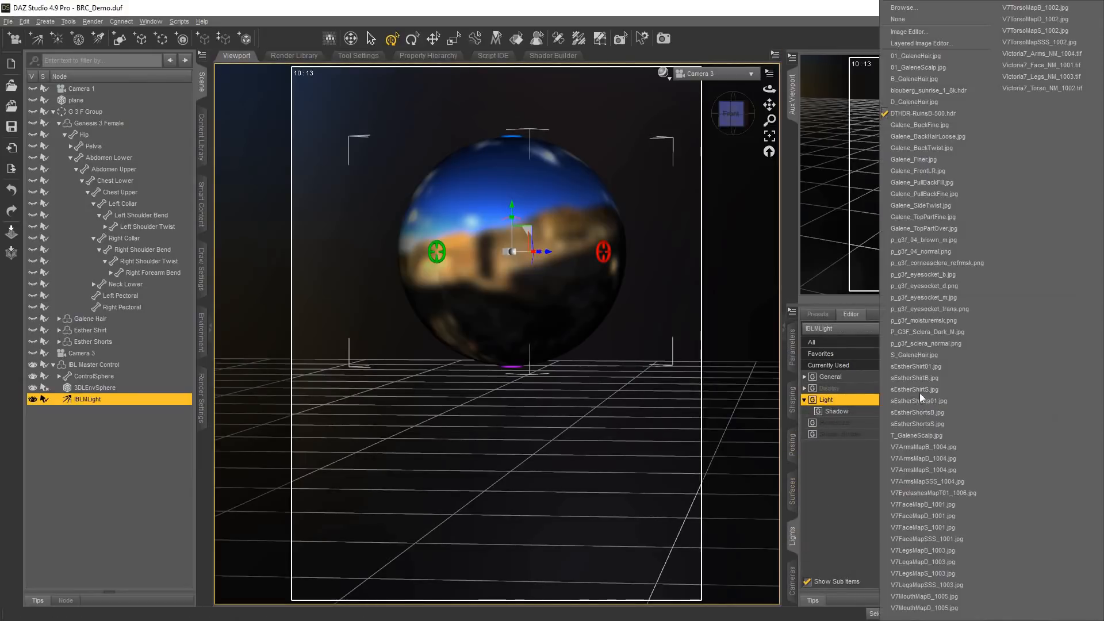
pyautogui.click(903, 96)
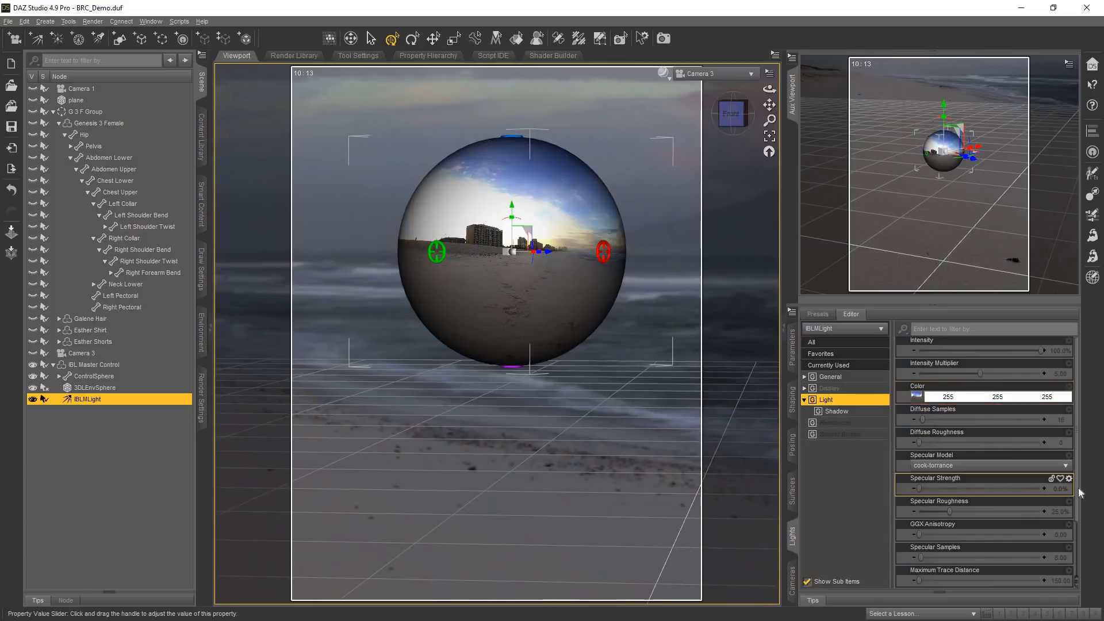
pyautogui.scroll(-3, 1077, 506)
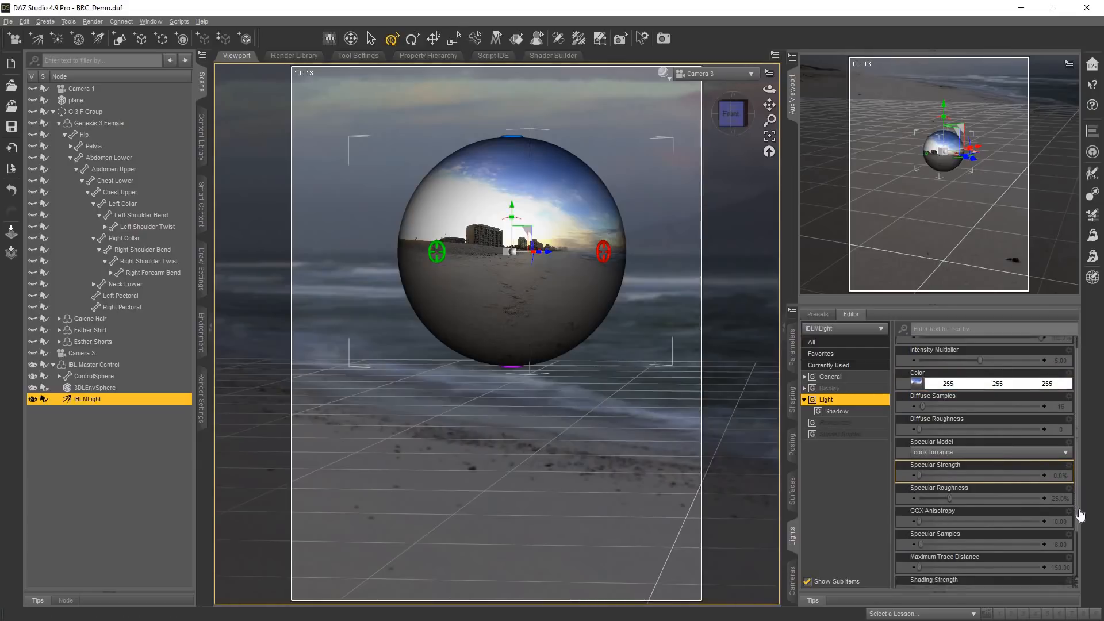
pyautogui.scroll(-2, 1084, 533)
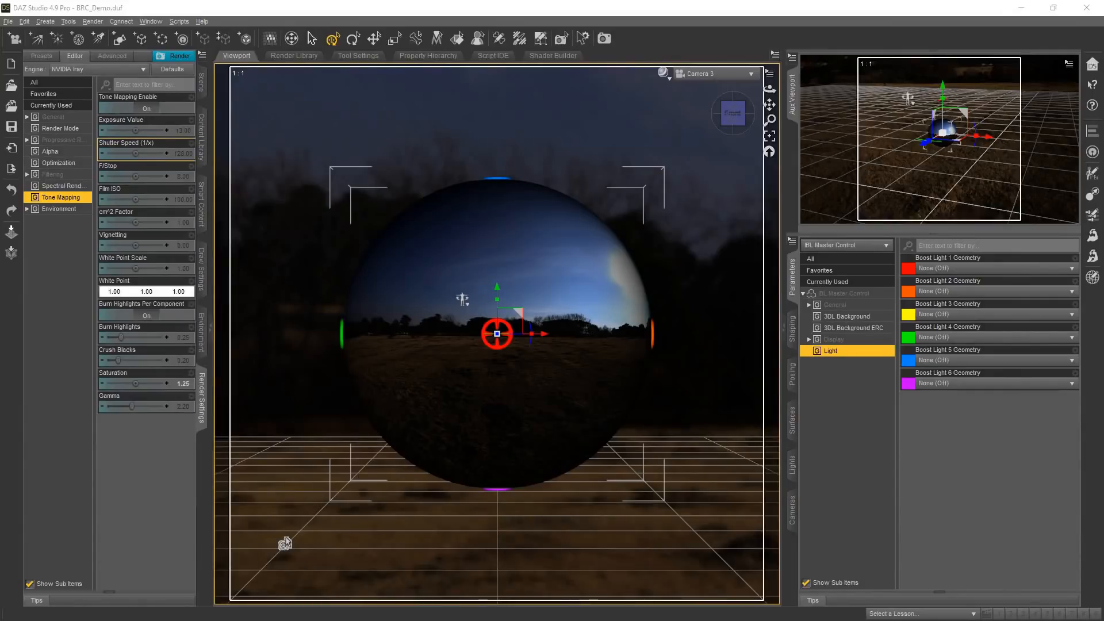
# Check the Iray environment settings and set the tone mapping Exposure Value to 16.95
pyautogui.click(58, 209)
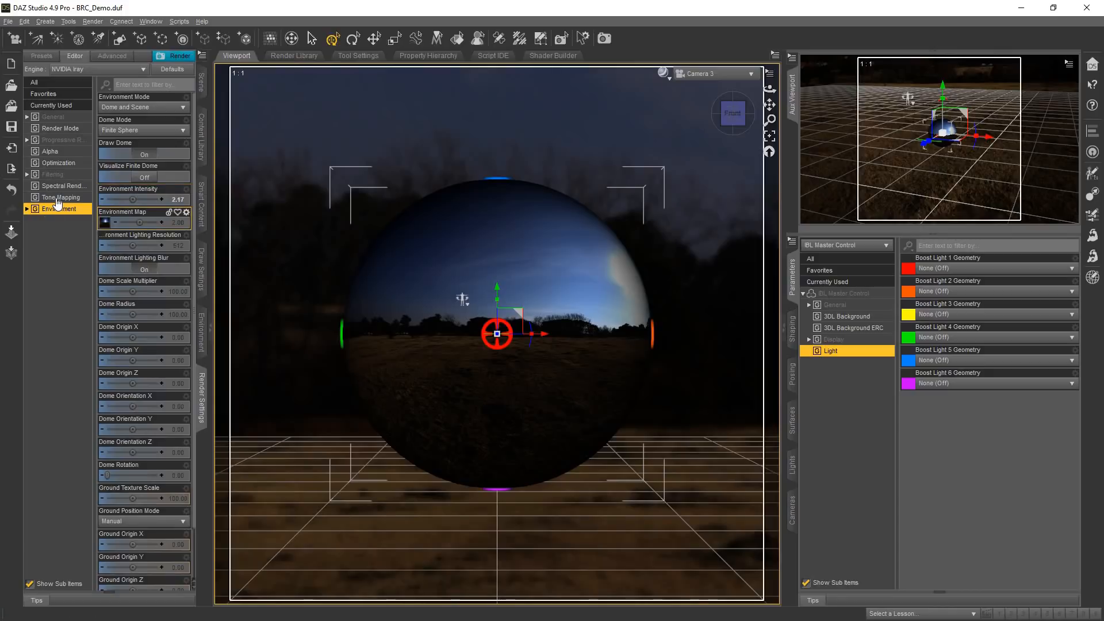
pyautogui.click(58, 198)
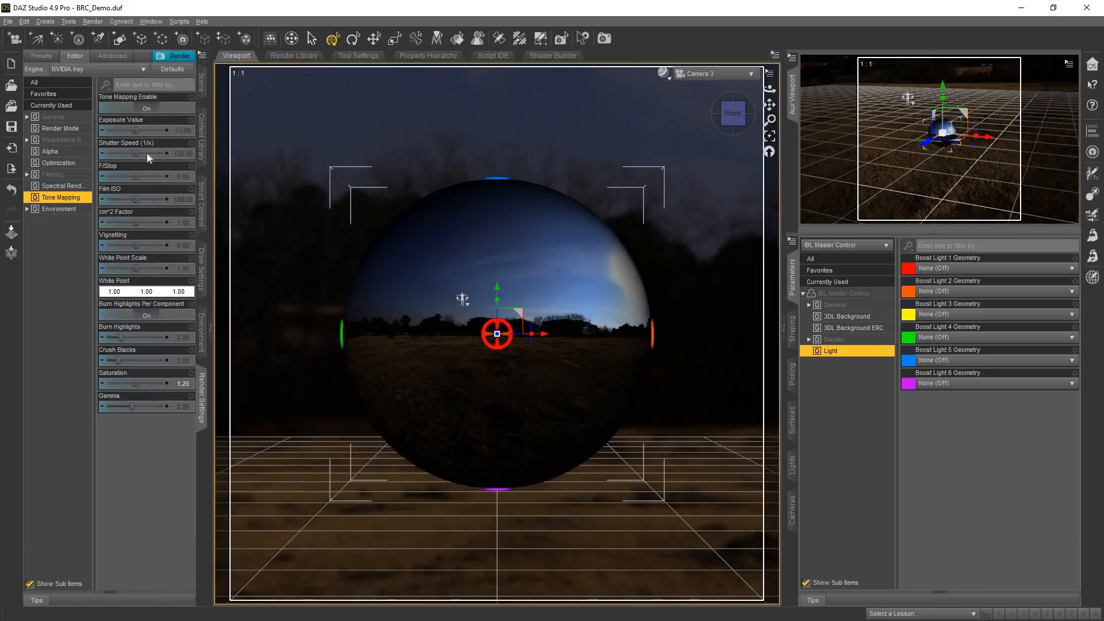
pyautogui.moveTo(135, 130); pyautogui.dragTo(158, 130)
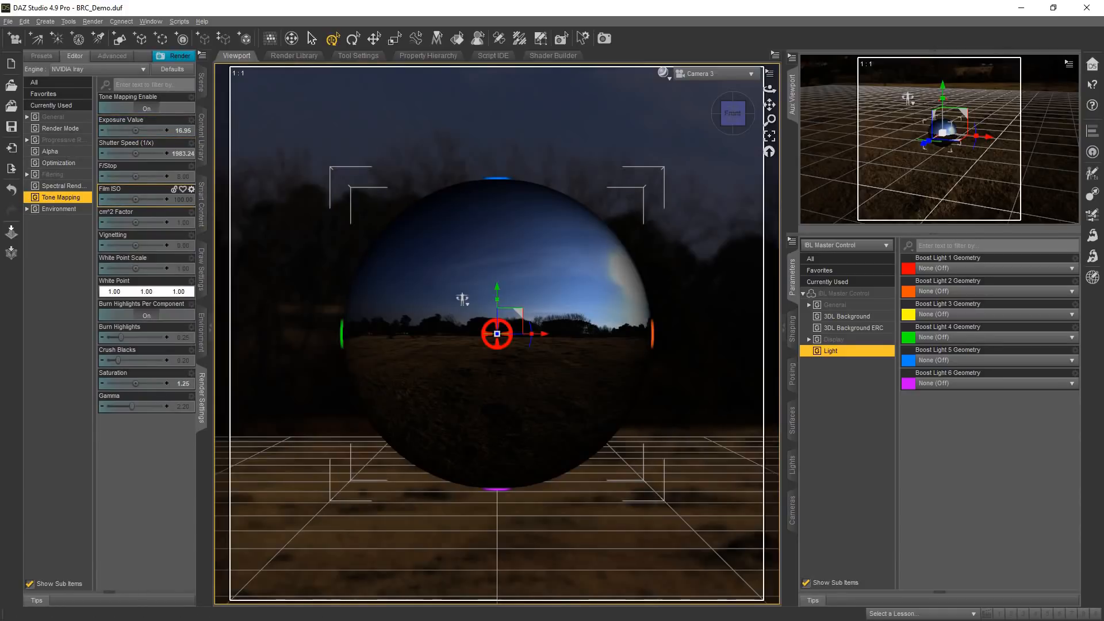
# Set the Boost Light 2 Geometry of IBL Master Control to 3DL Disk, with the control sphere's sun side in view
pyautogui.moveTo(667, 429)
pyautogui.keyDown('ctrl'); pyautogui.keyDown('alt'); pyautogui.mouseDown()
pyautogui.moveTo(644, 442)
pyautogui.moveTo(666, 436)
pyautogui.mouseUp(); pyautogui.keyUp('alt'); pyautogui.keyUp('ctrl')
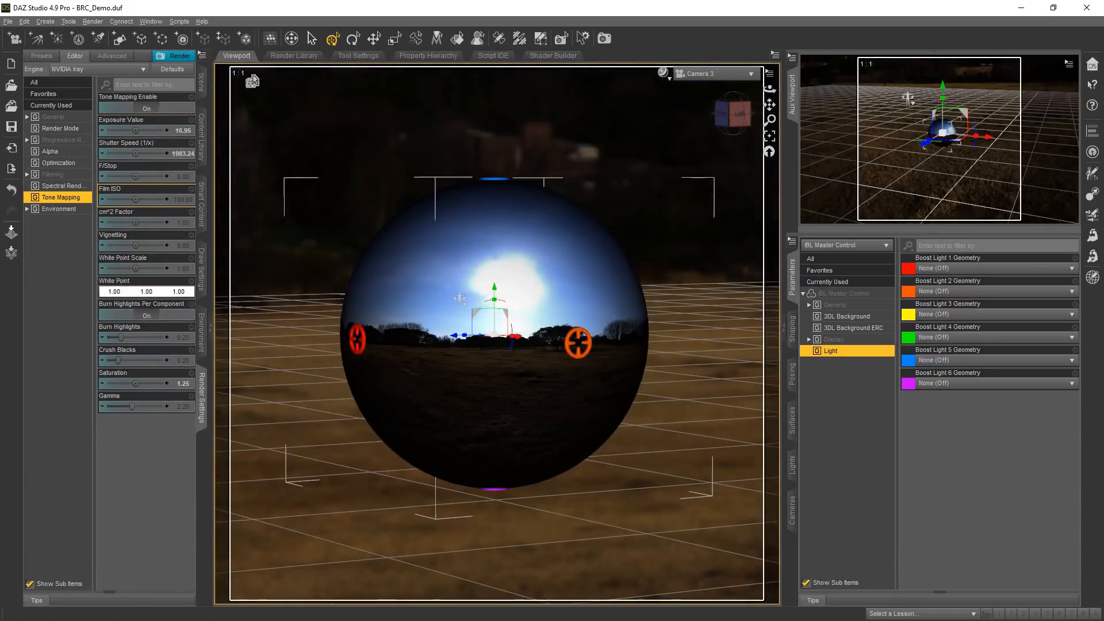
pyautogui.scroll(3, 383, 300)
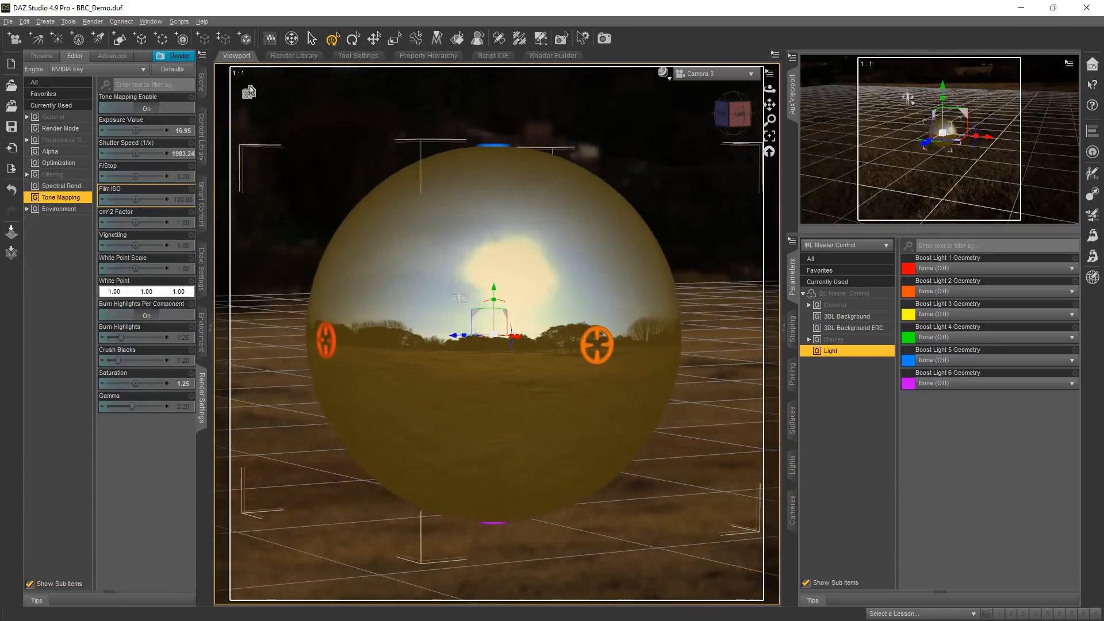
pyautogui.click(201, 85)
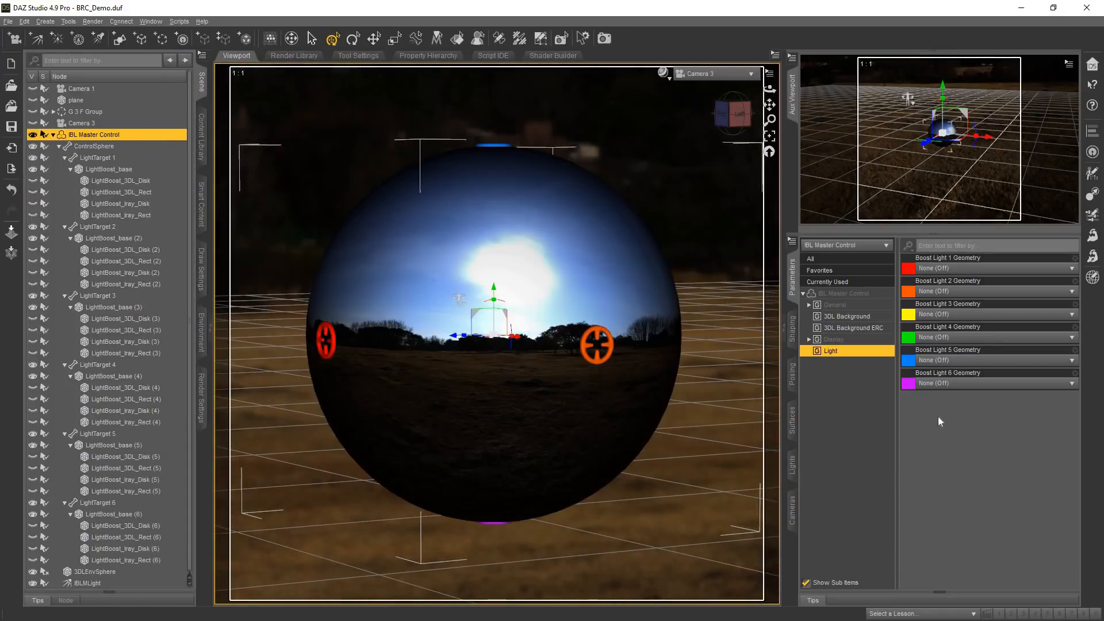
pyautogui.click(936, 292)
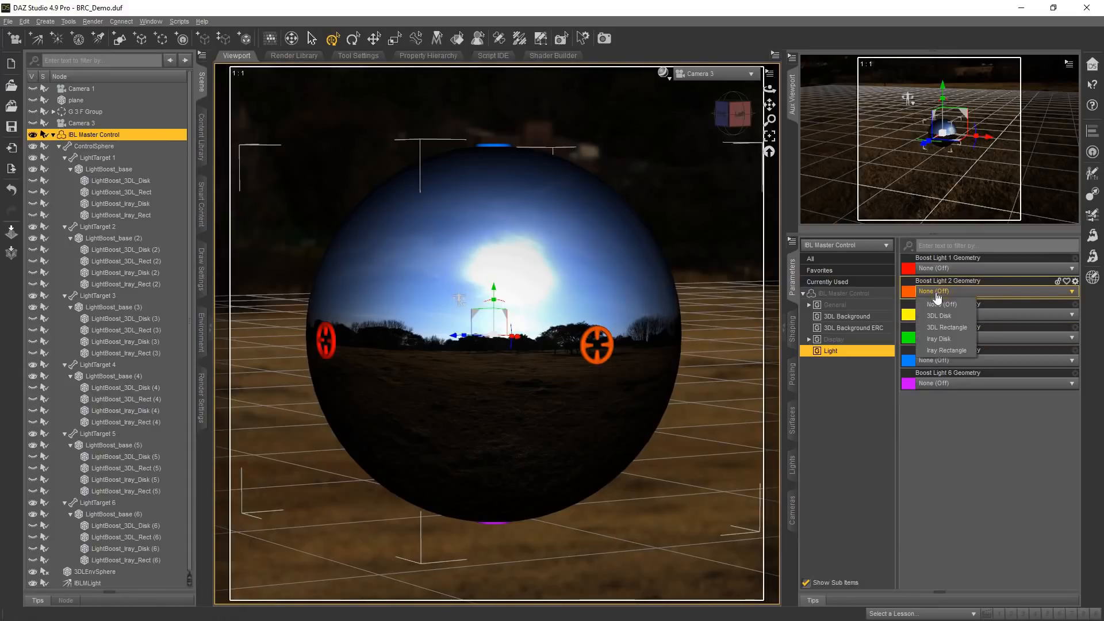
pyautogui.click(939, 316)
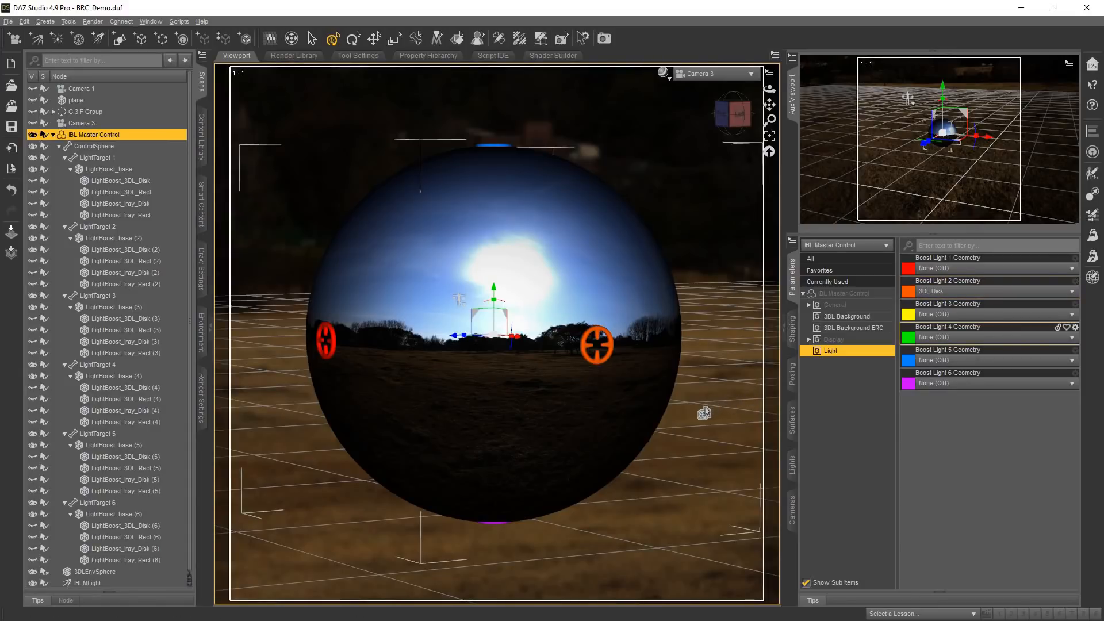
# Rotate LightTarget 2 to a Y Rotate of -25.23 and adjust its Z Rotate to place it over the sun on the control sphere
pyautogui.moveTo(733, 113)
pyautogui.mouseDown()
pyautogui.moveTo(967, 113)
pyautogui.moveTo(733, 114)
pyautogui.mouseUp()
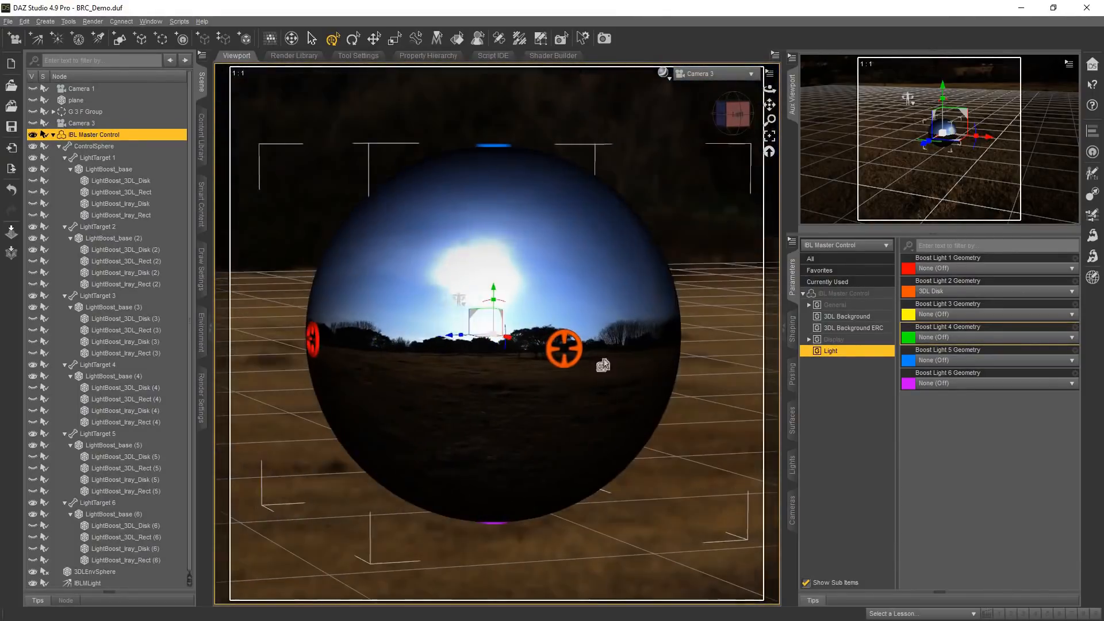
pyautogui.click(557, 358)
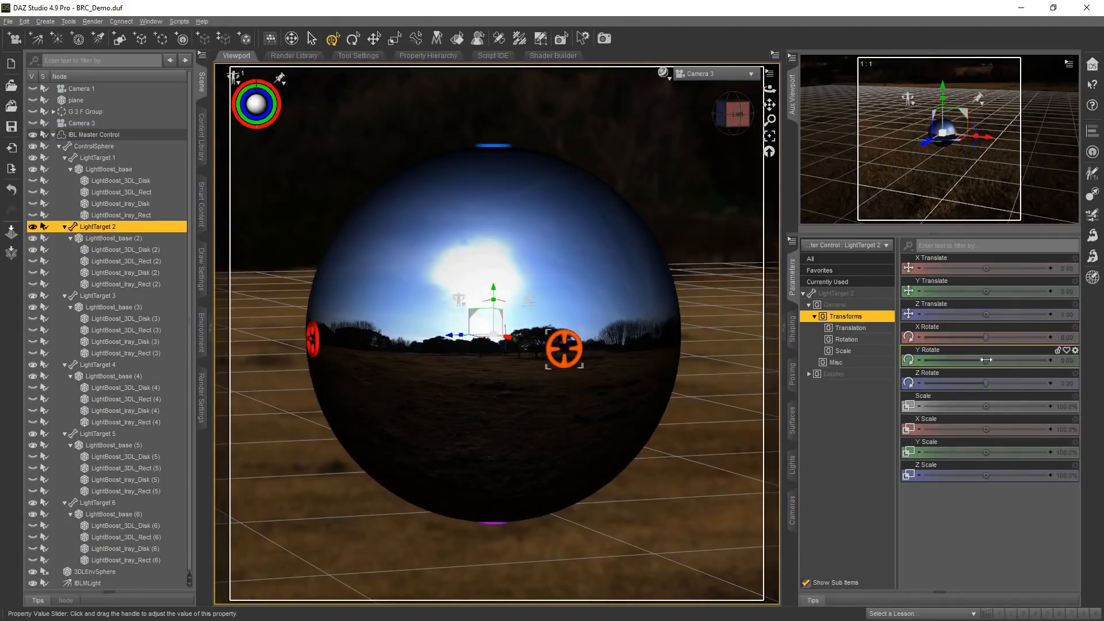
pyautogui.moveTo(982, 360); pyautogui.dragTo(977, 361)
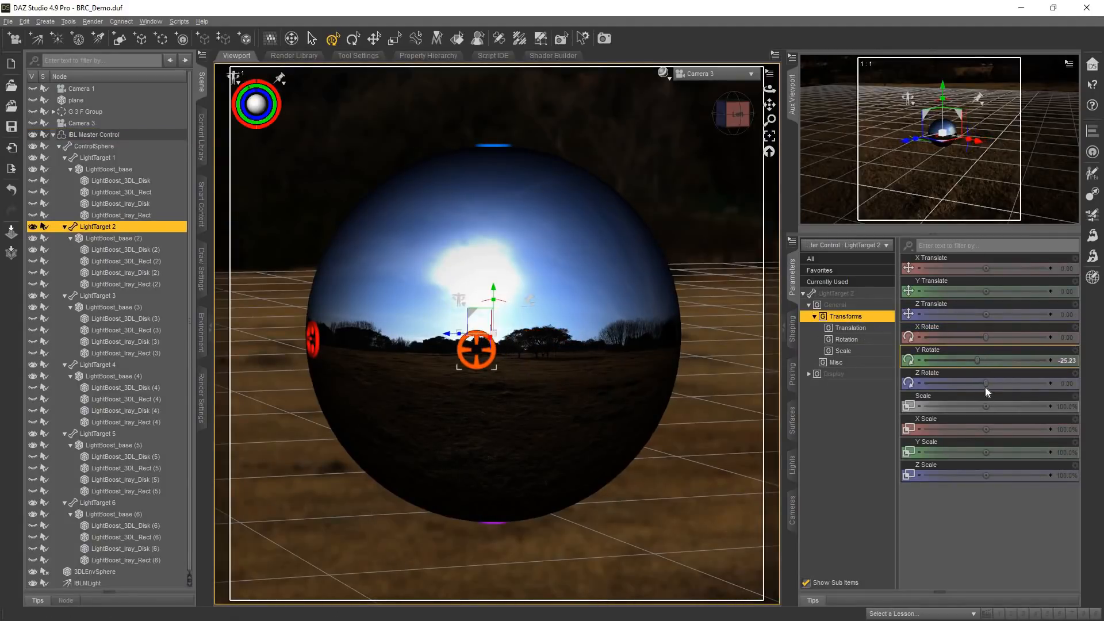
pyautogui.moveTo(993, 382); pyautogui.dragTo(999, 383)
pyautogui.moveTo(769, 90); pyautogui.dragTo(857, 77)
pyautogui.moveTo(649, 477); pyautogui.dragTo(637, 464)
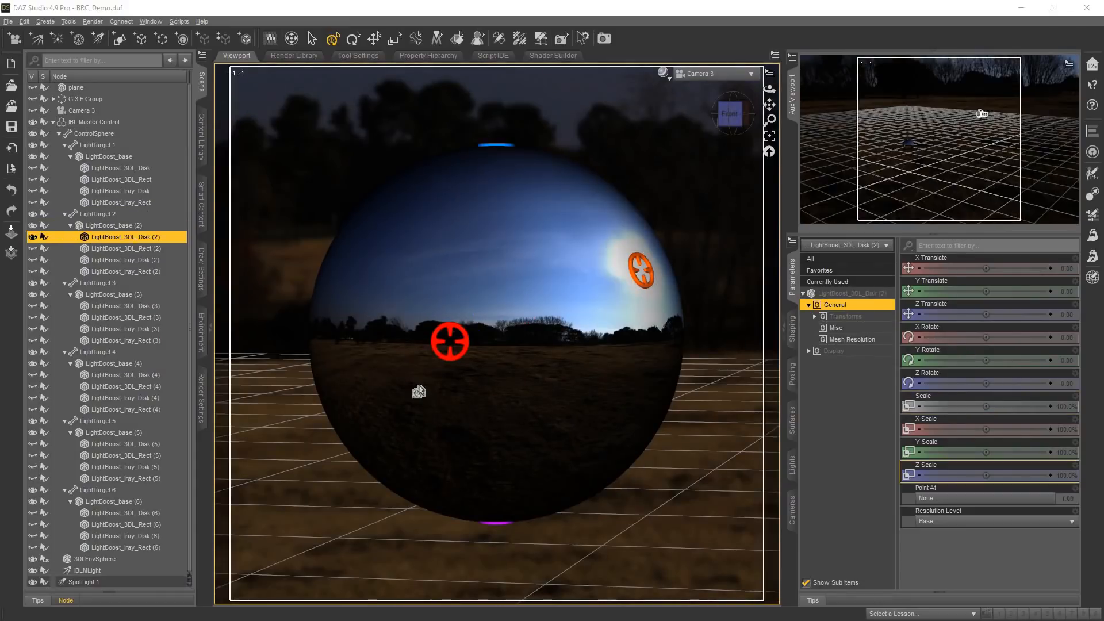
# Select SpotLight 1 and raise it to a Y Translate of 277.16 in the Perspective View
pyautogui.hotkey('ctrl', 'z')
pyautogui.click(717, 80)
pyautogui.click(717, 80)
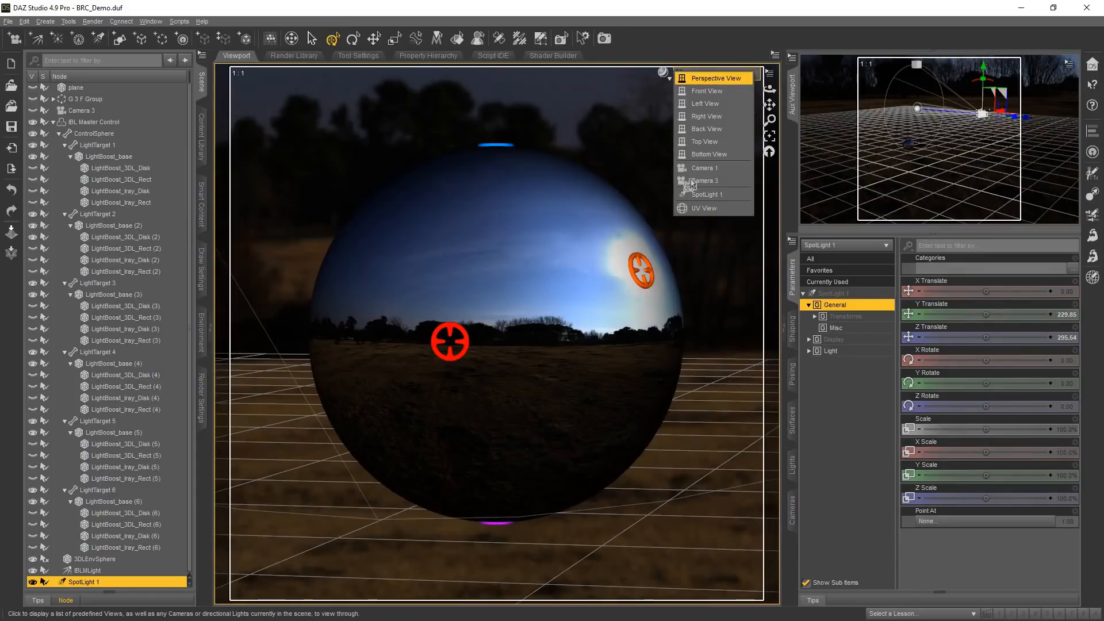
pyautogui.scroll(-3, 662, 241)
pyautogui.keyDown('ctrl'); pyautogui.keyDown('alt'); pyautogui.moveTo(609, 230); pyautogui.dragTo(689, 75); pyautogui.keyUp('alt'); pyautogui.keyUp('ctrl')
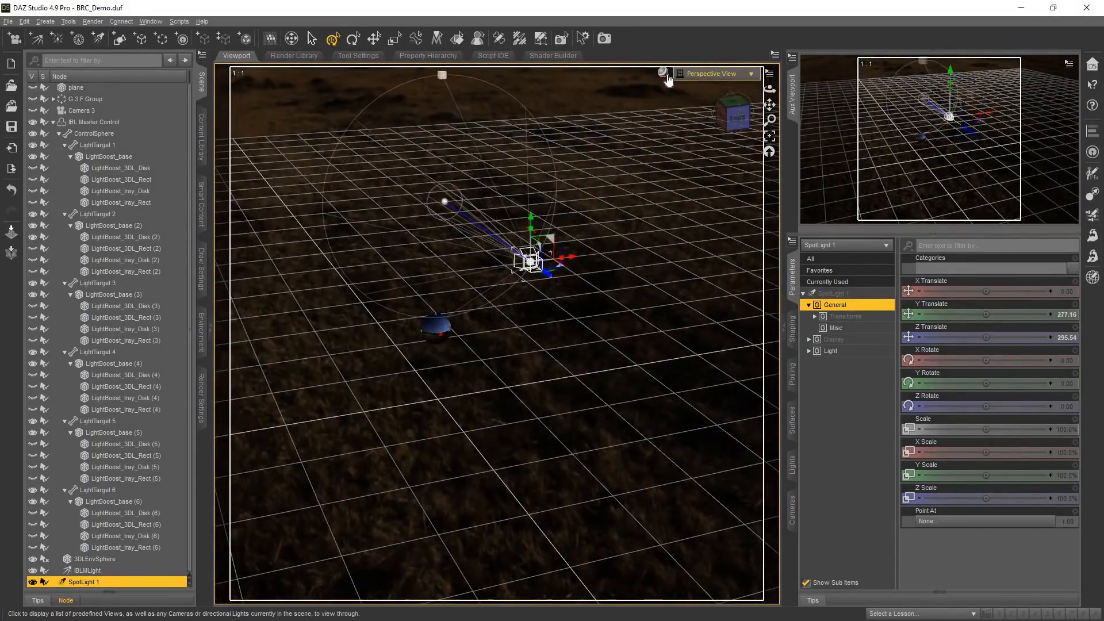
# Look through SpotLight 1 and aim it at the control sphere, with X Rotate about -33.12, Y Rotate about 21.20 and X Translate about 113
pyautogui.click(693, 75)
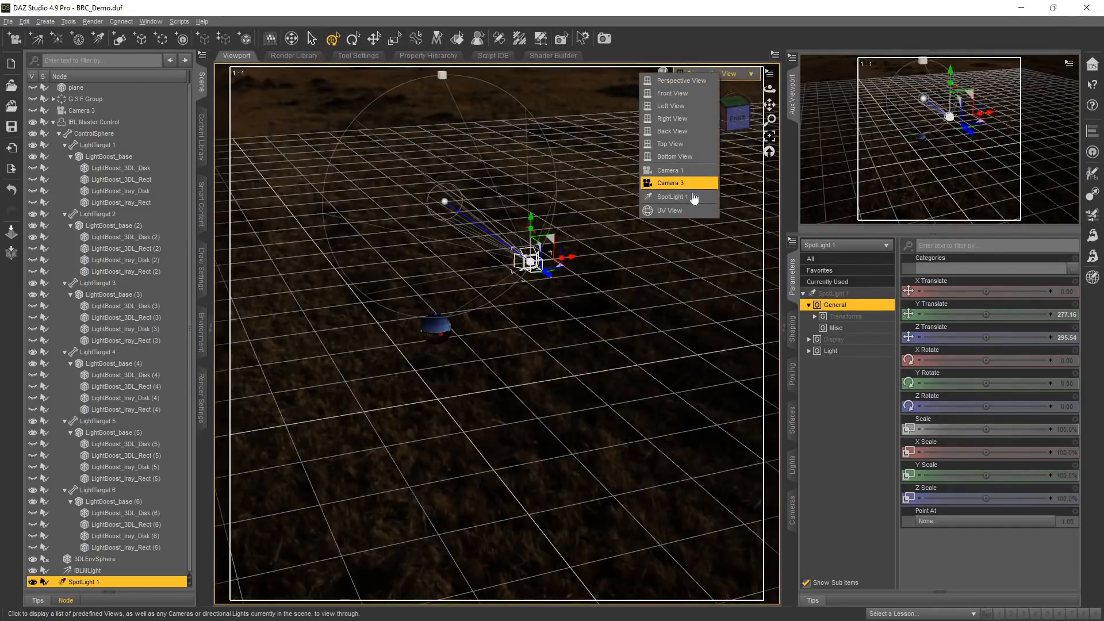
pyautogui.click(690, 196)
pyautogui.keyDown('ctrl'); pyautogui.keyDown('alt'); pyautogui.moveTo(678, 277); pyautogui.dragTo(667, 302); pyautogui.keyUp('alt'); pyautogui.keyUp('ctrl')
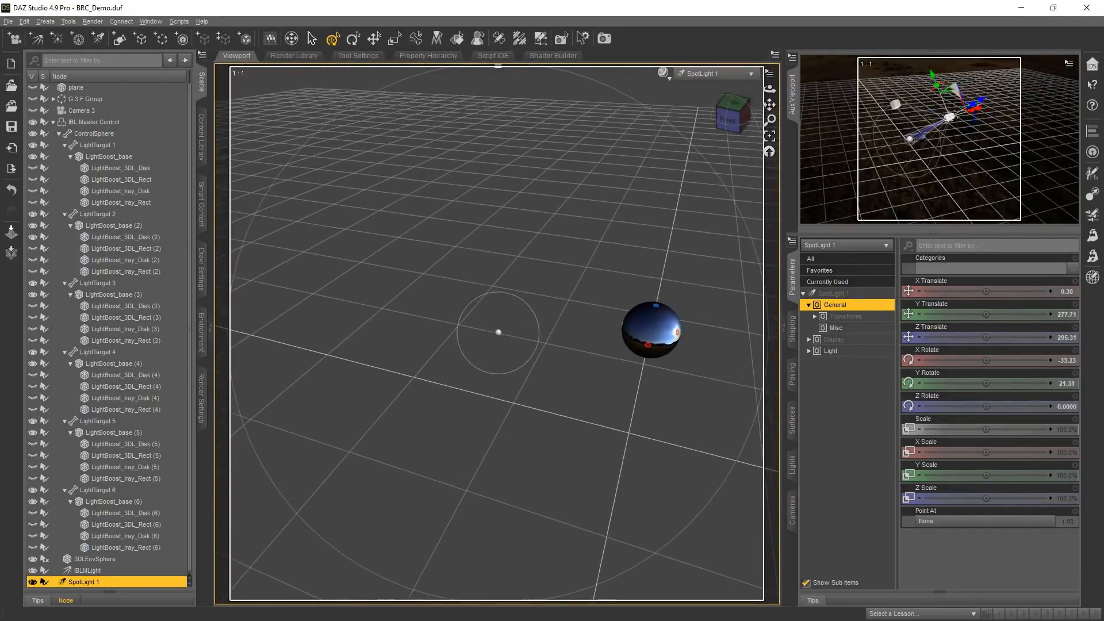
pyautogui.keyDown('ctrl'); pyautogui.keyDown('alt'); pyautogui.moveTo(753, 296); pyautogui.dragTo(693, 196, button='right'); pyautogui.keyUp('alt'); pyautogui.keyUp('ctrl')
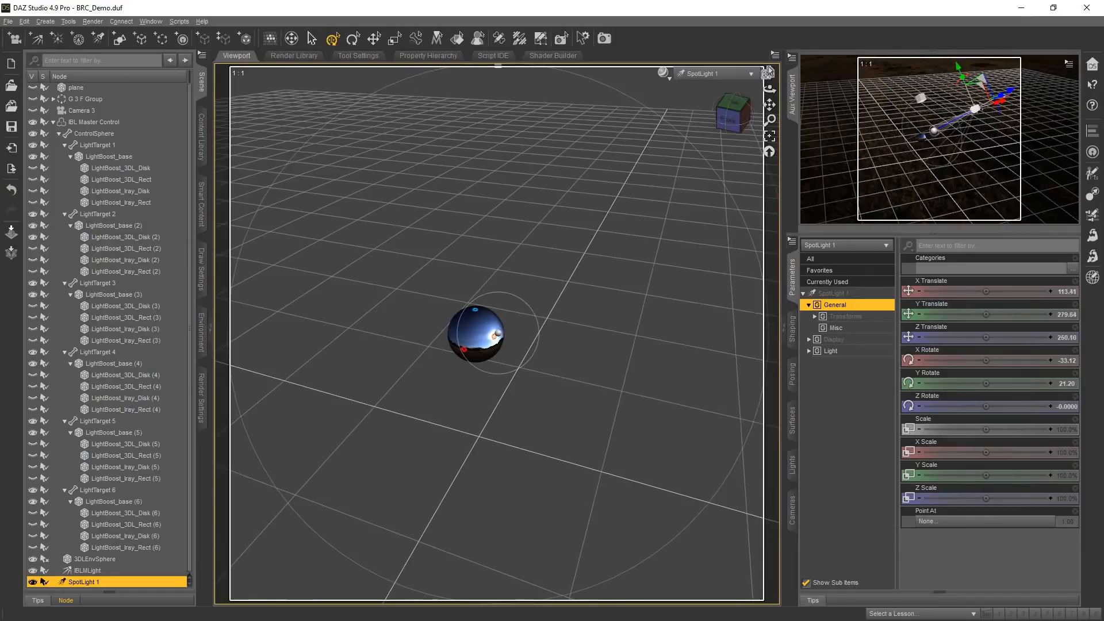
# Return to the Perspective View and examine how SpotLight 1 lines up with the HDRI's sun and the control sphere
pyautogui.click(721, 77)
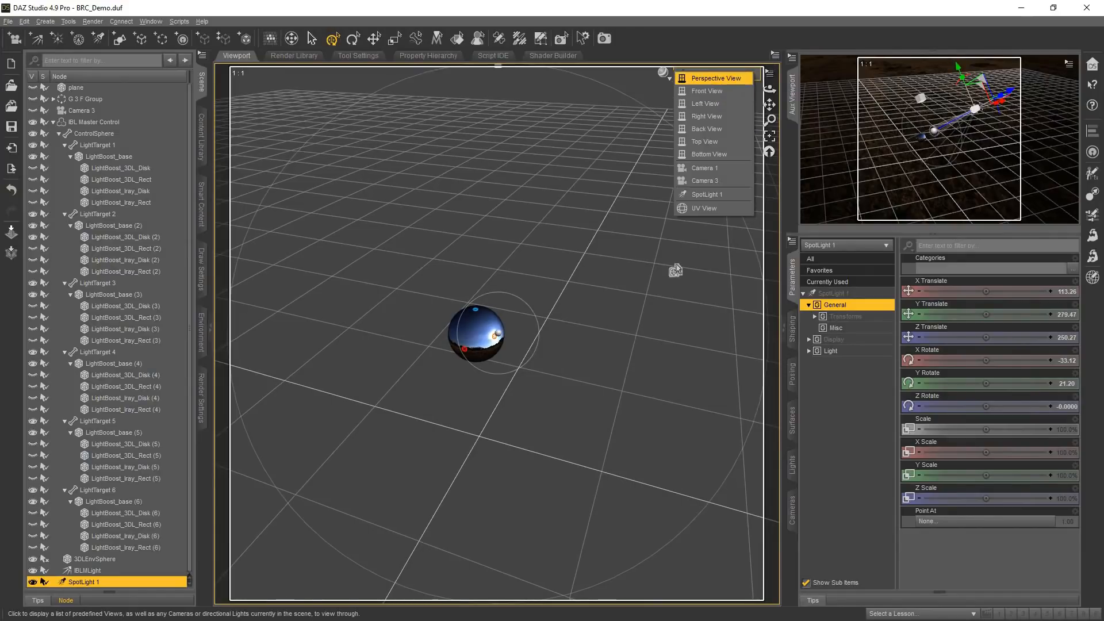
pyautogui.click(716, 78)
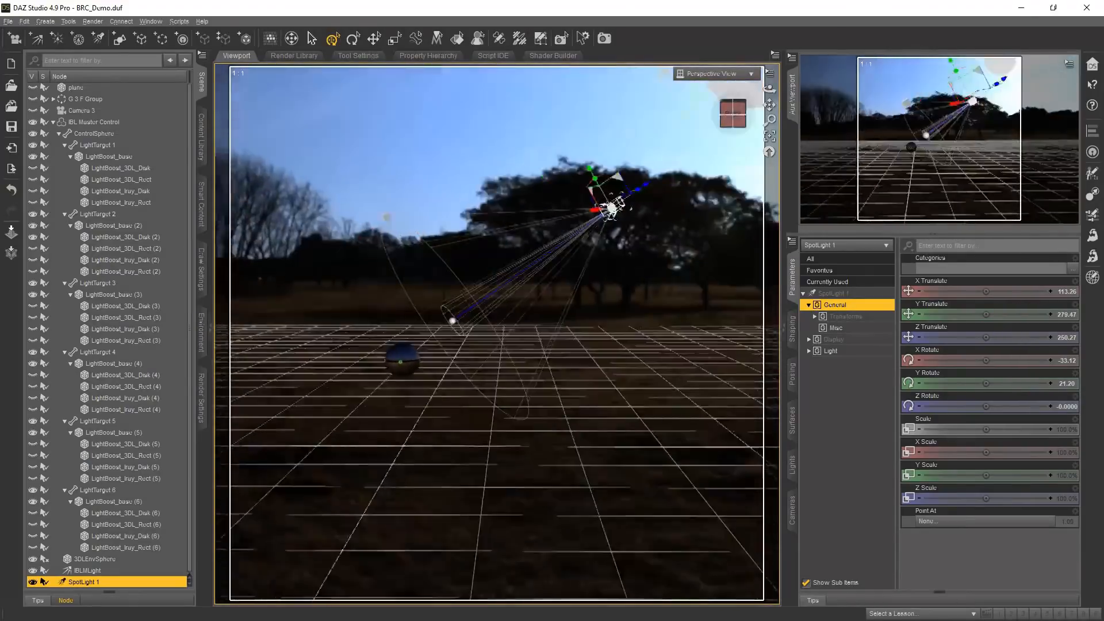
pyautogui.keyDown('ctrl'); pyautogui.keyDown('alt'); pyautogui.moveTo(621, 327); pyautogui.dragTo(679, 270); pyautogui.keyUp('alt'); pyautogui.keyUp('ctrl')
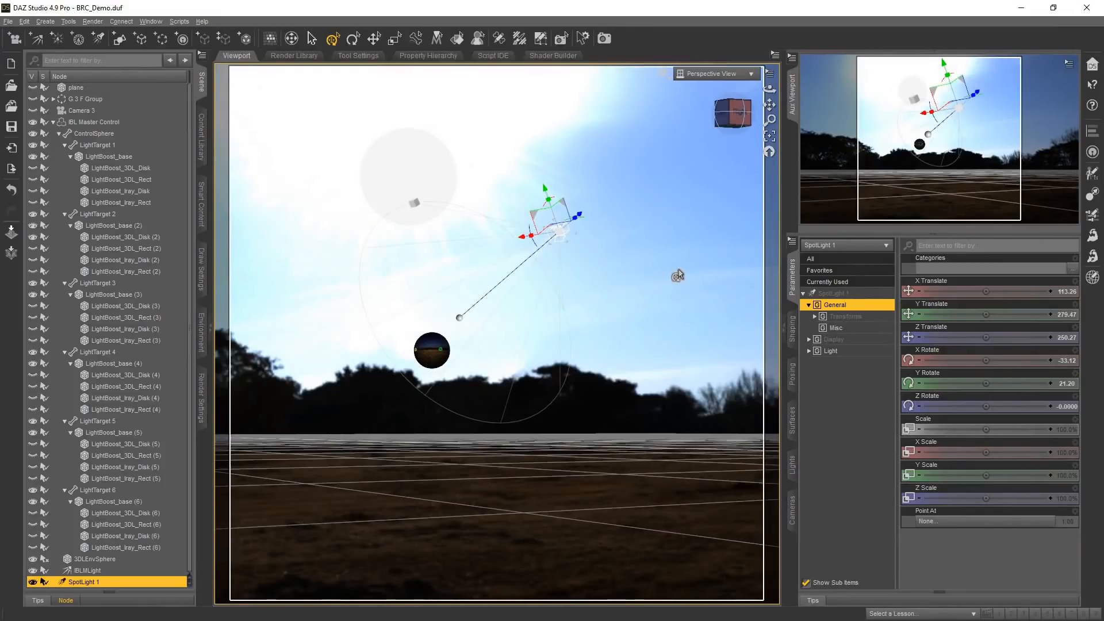